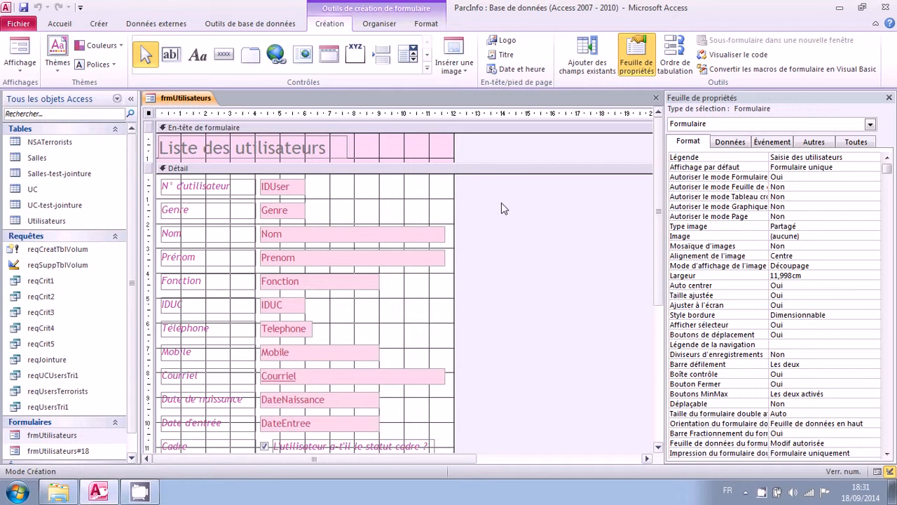
- Preview the frmUtilisateurs form, examine the Genre and Fonction fields of the first record, and return to design mode
left_click(288, 212)
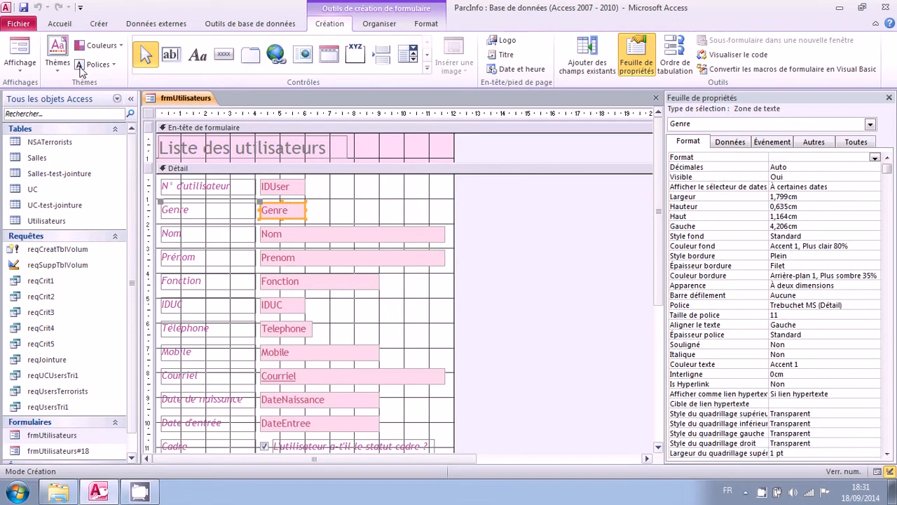
left_click(22, 52)
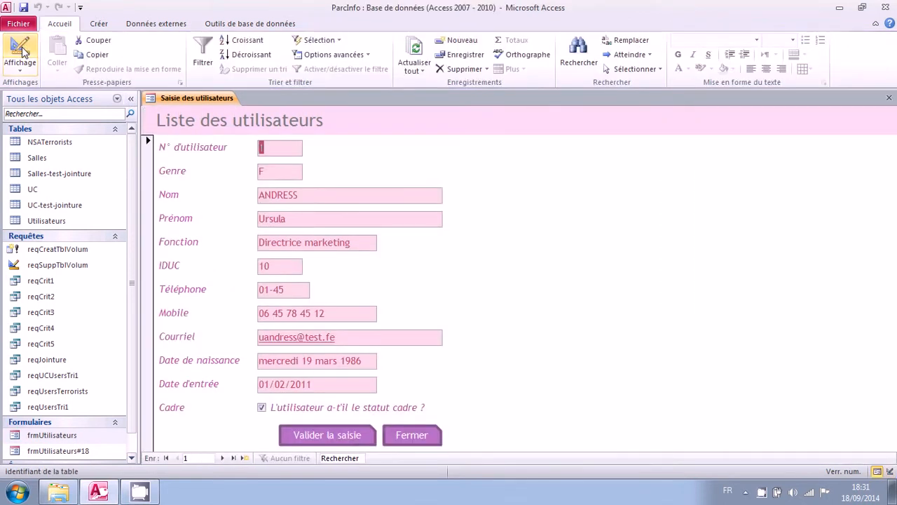
left_click(282, 171)
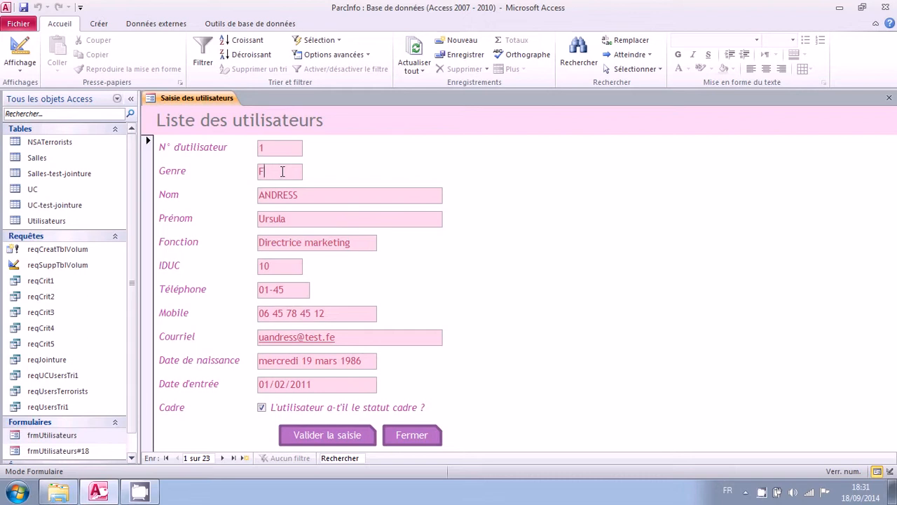
left_click(359, 244)
left_click(22, 55)
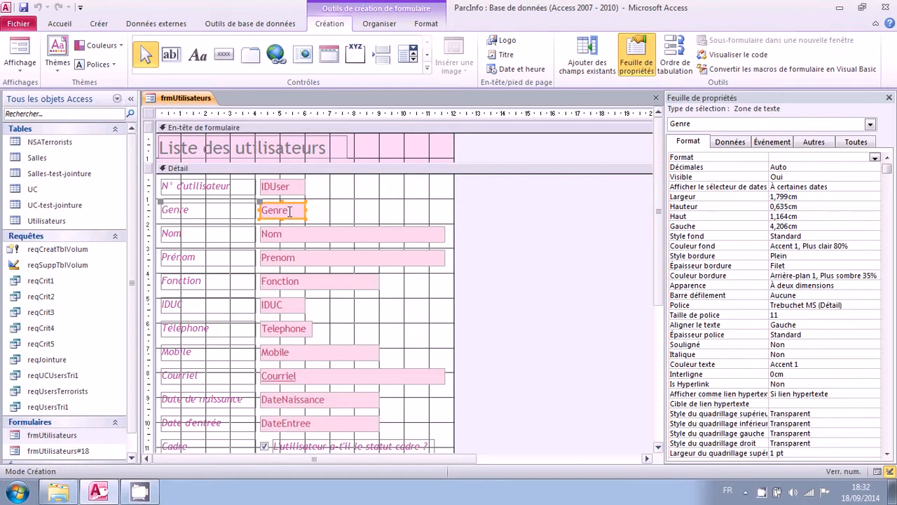
- Convert the Fonction text box into a combo box (Zone de liste déroulante)
left_click(299, 286)
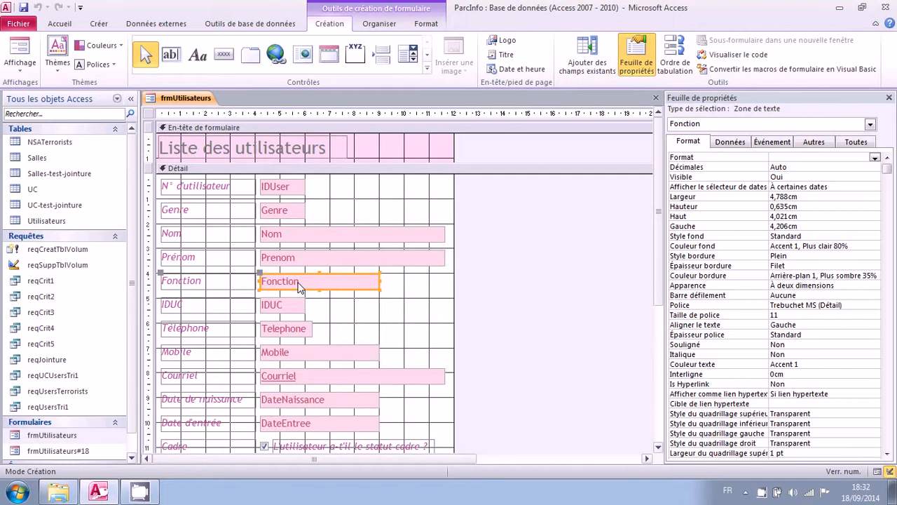
right_click(299, 283)
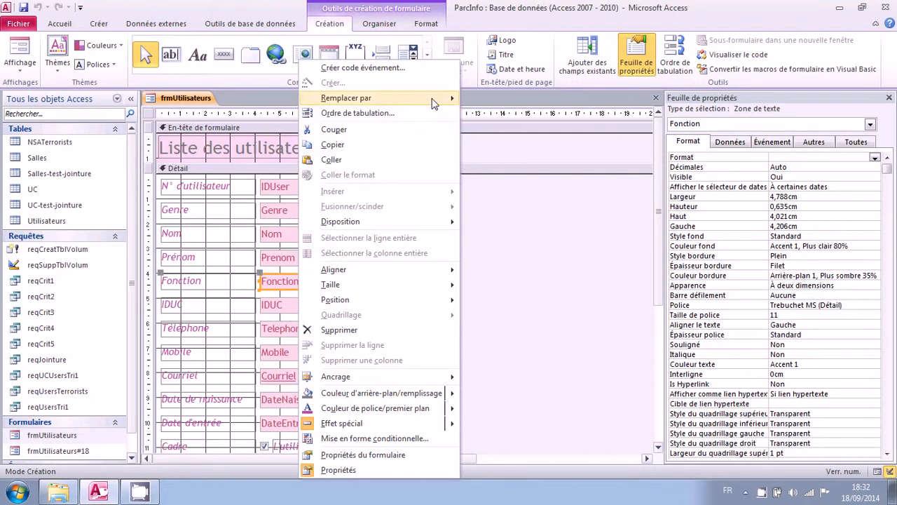
mouse_move(449, 98)
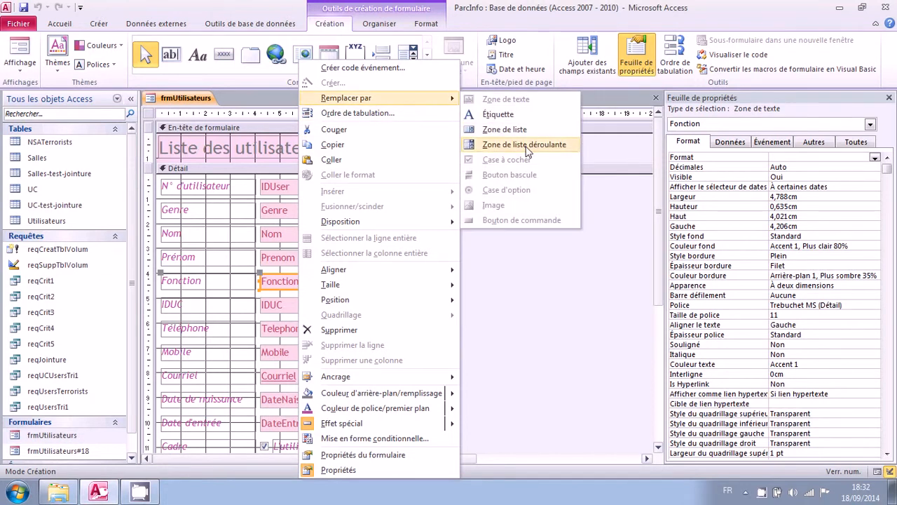
left_click(521, 145)
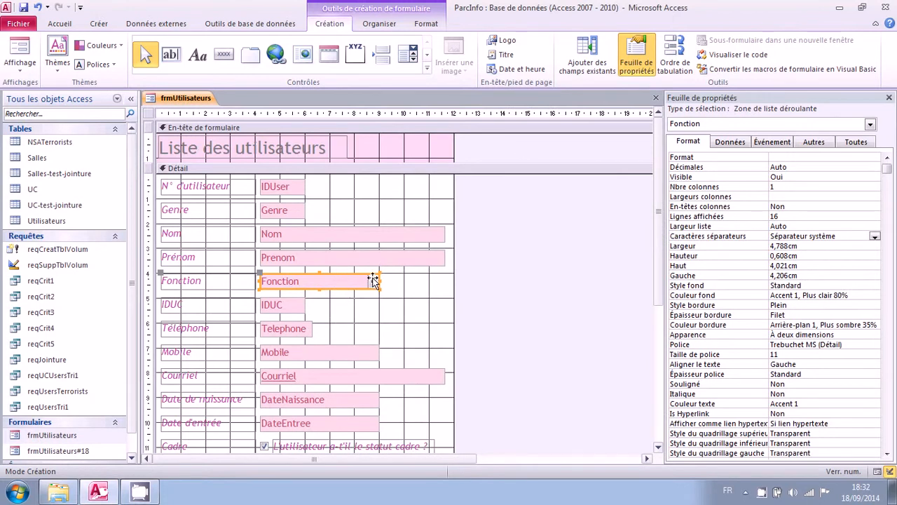
- Preview the form to examine the Fonction drop-down list, and return to design mode
left_click(19, 48)
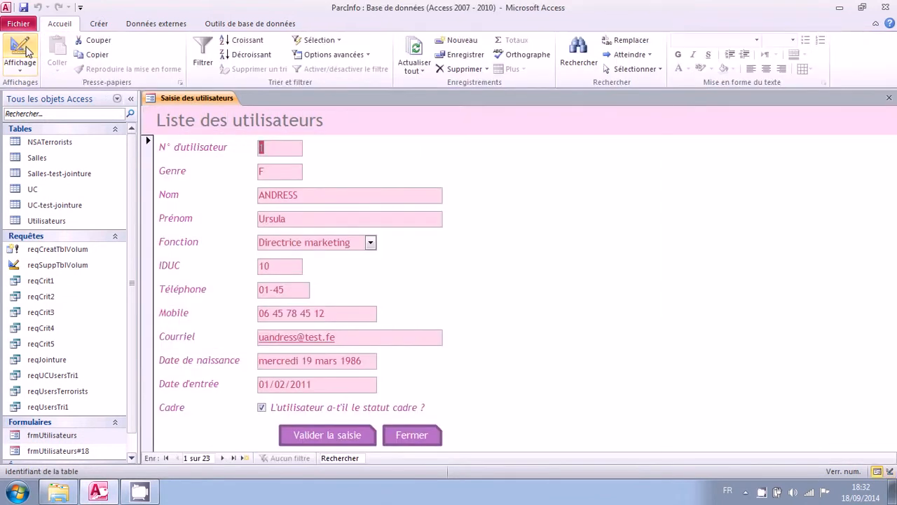
left_click(370, 243)
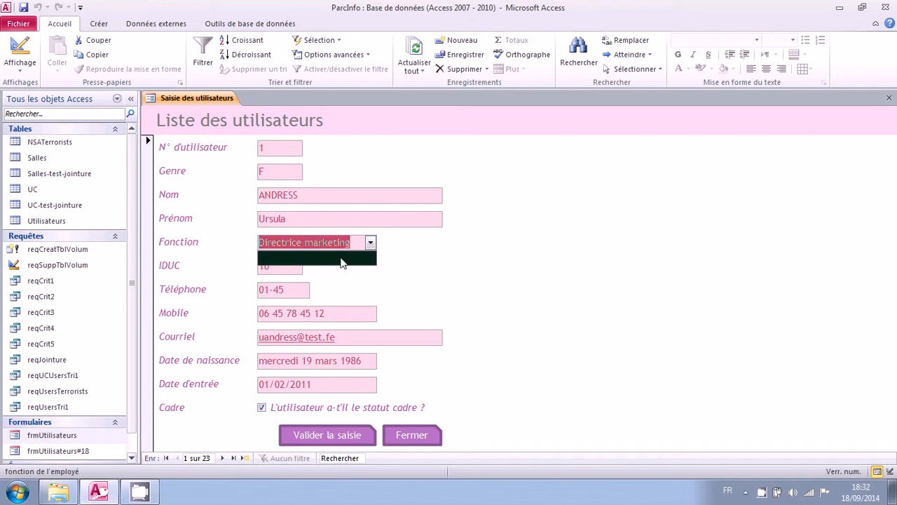
left_click(370, 243)
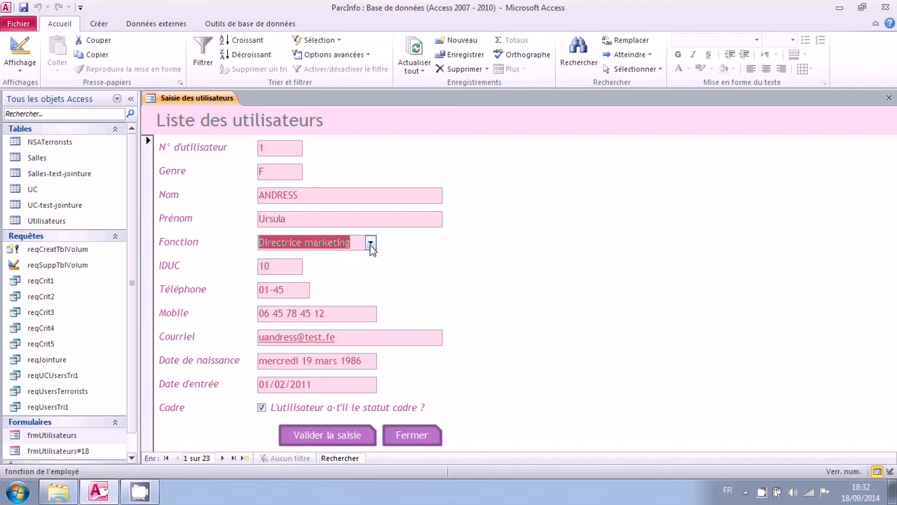
left_click(21, 48)
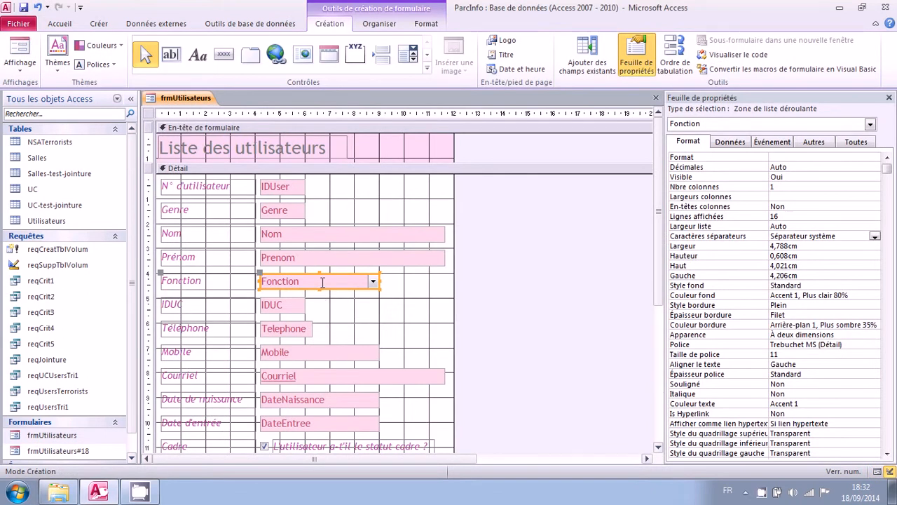
- Set the Fonction combo box's row source type (Origine source) to Liste valeurs
left_click(730, 144)
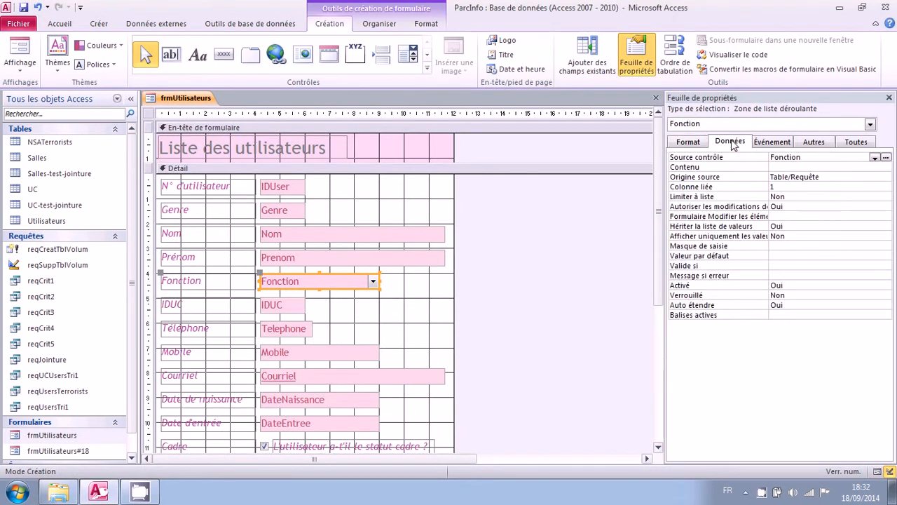
left_click(727, 178)
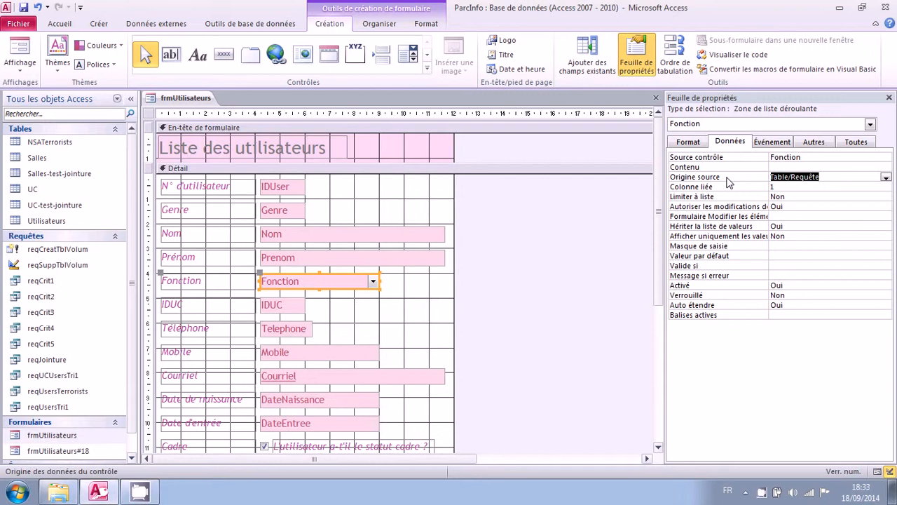
left_click(886, 177)
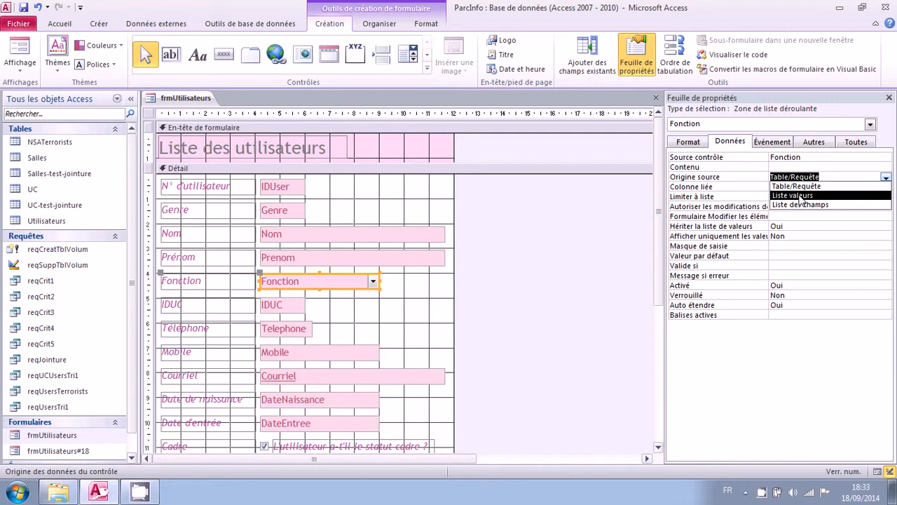
left_click(799, 197)
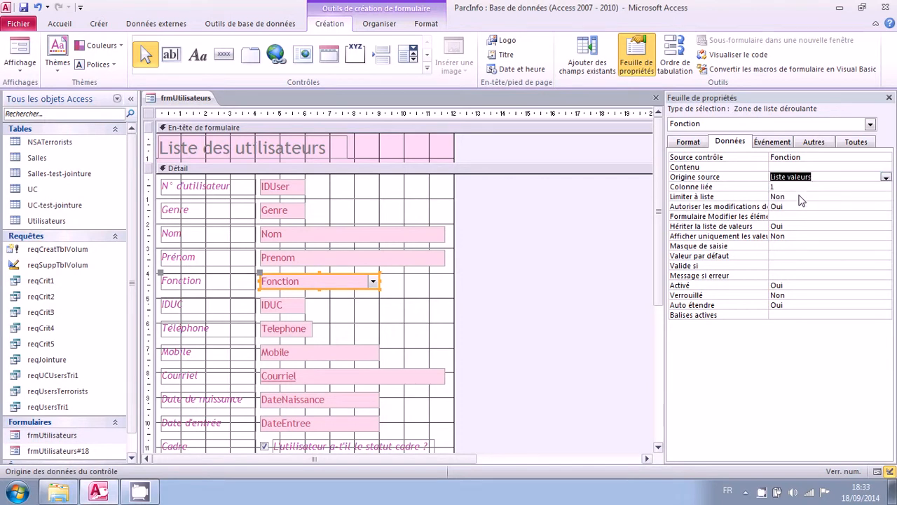
- Set the Fonction combo box's Contenu to "Agent;Directeur commercial;Directeur marketing;Directeur d'agence"
left_click(780, 167)
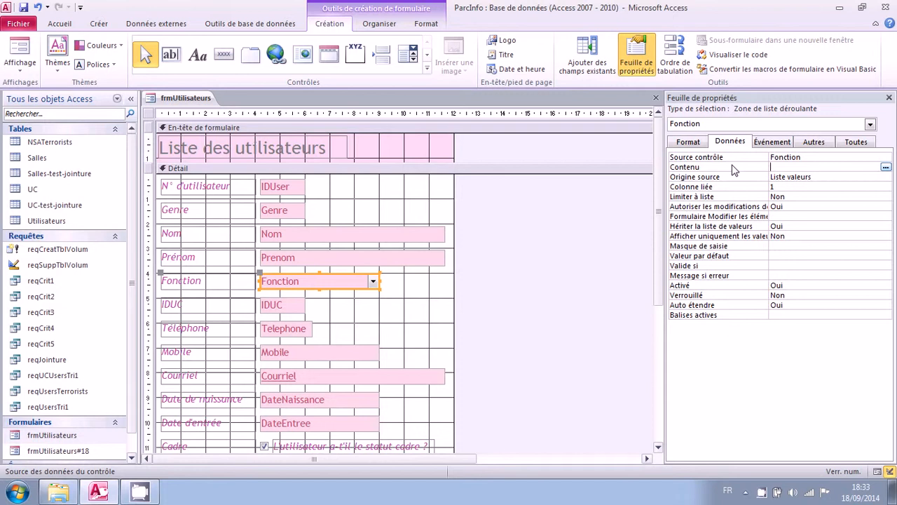
type("Agent;Directeur commercial")
key("BackSpace")
type("l;Directeur marketing;")
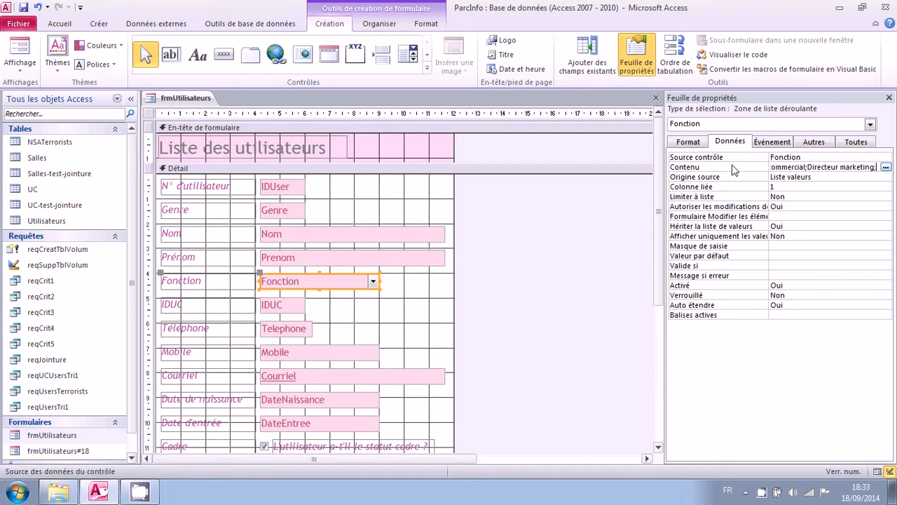
type("Directeur")
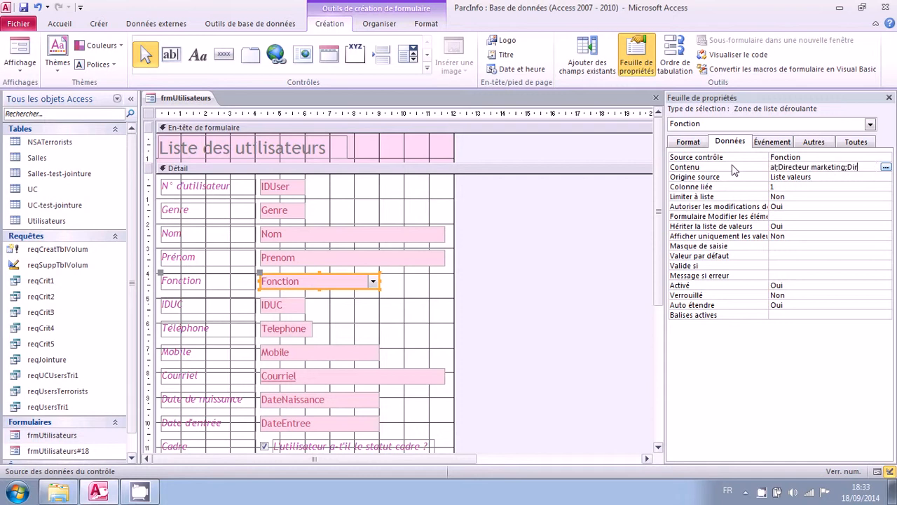
type(" agence")
key("Left")
key("Left")
key("Left")
key("Left")
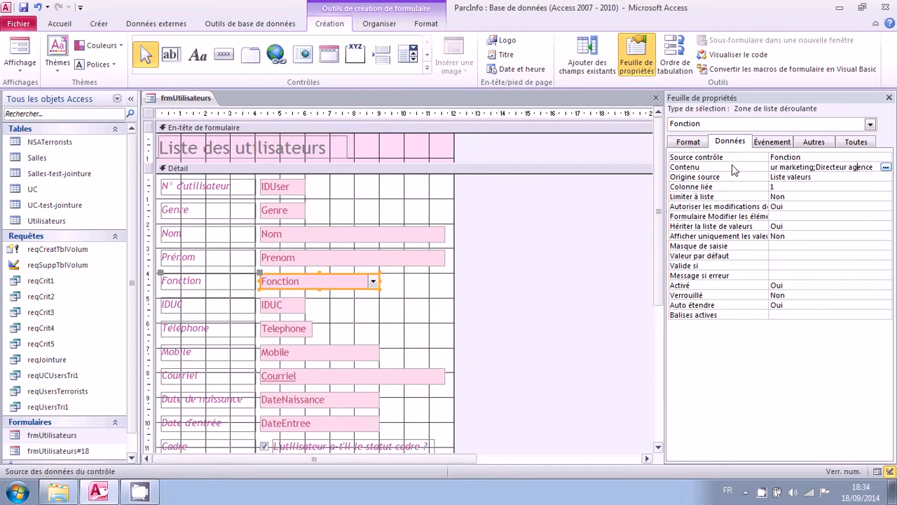
type("d'")
key("Home")
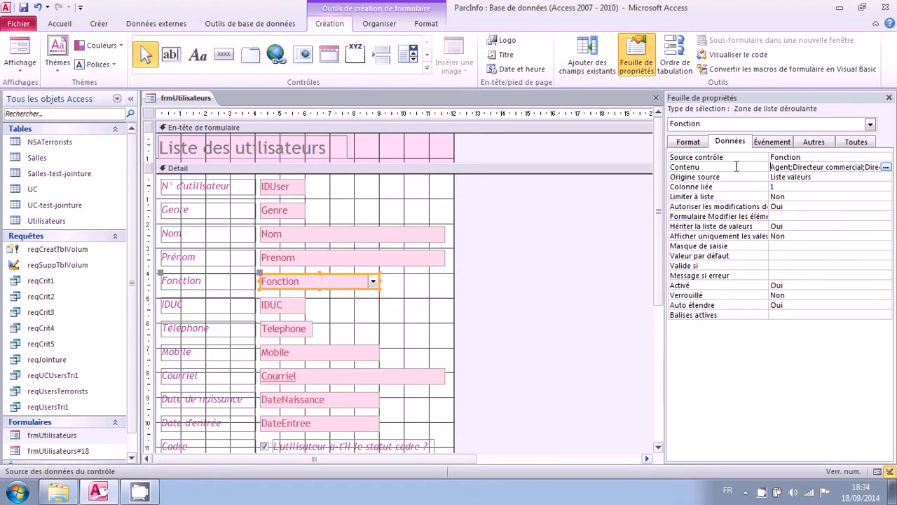
left_click(813, 178)
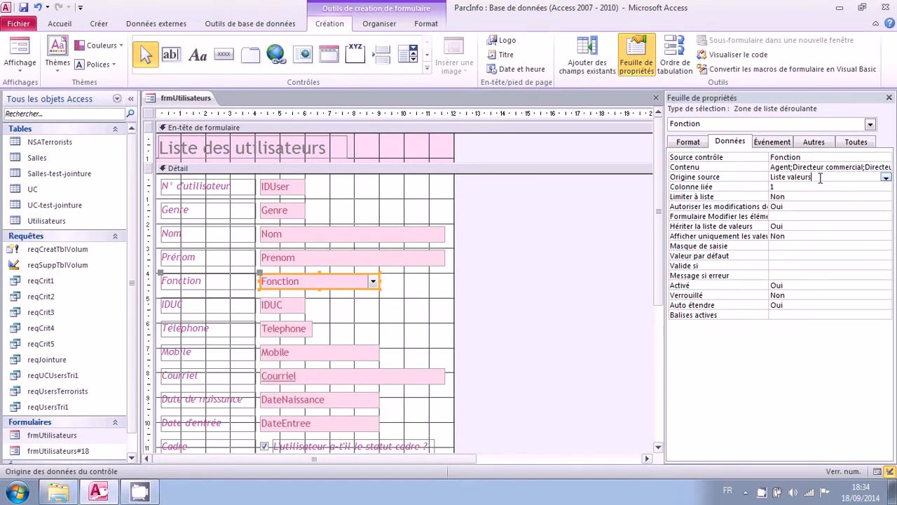
- In form view, choose Directeur marketing as the first record's Fonction and validate the entry
left_click(19, 54)
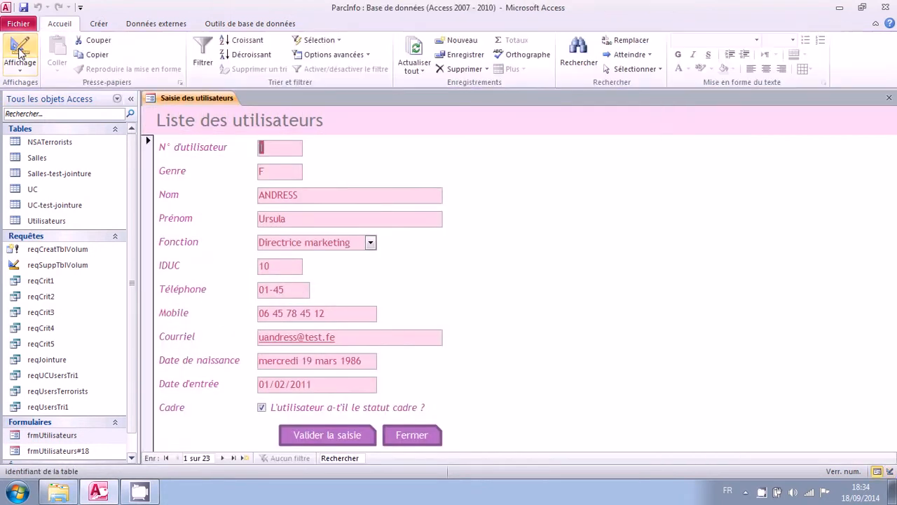
left_click(370, 242)
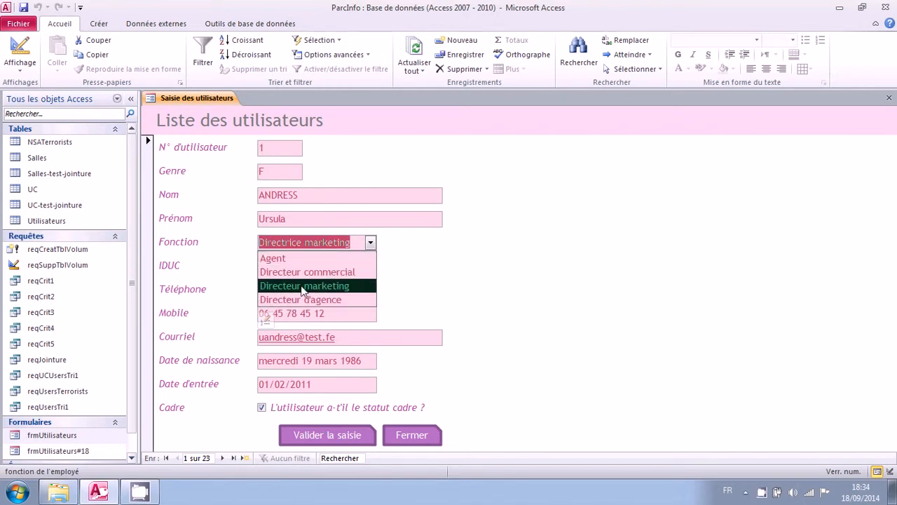
left_click(320, 286)
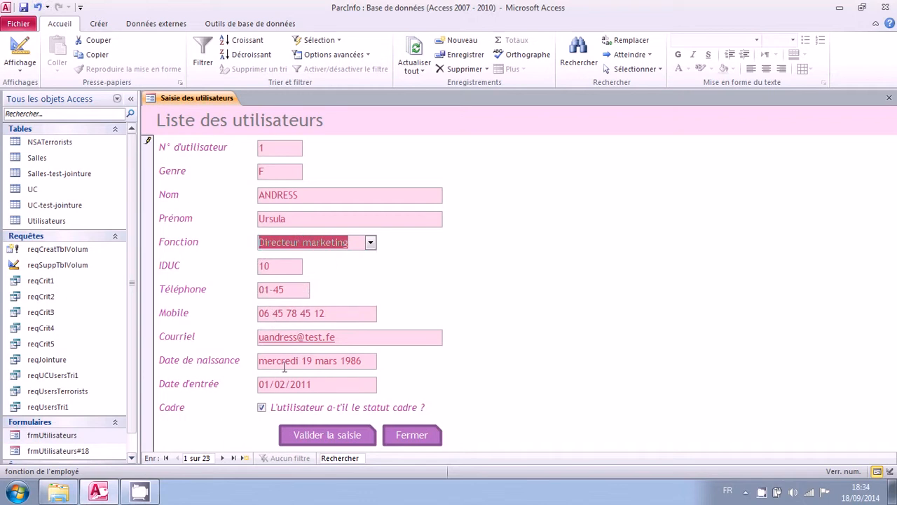
left_click(328, 435)
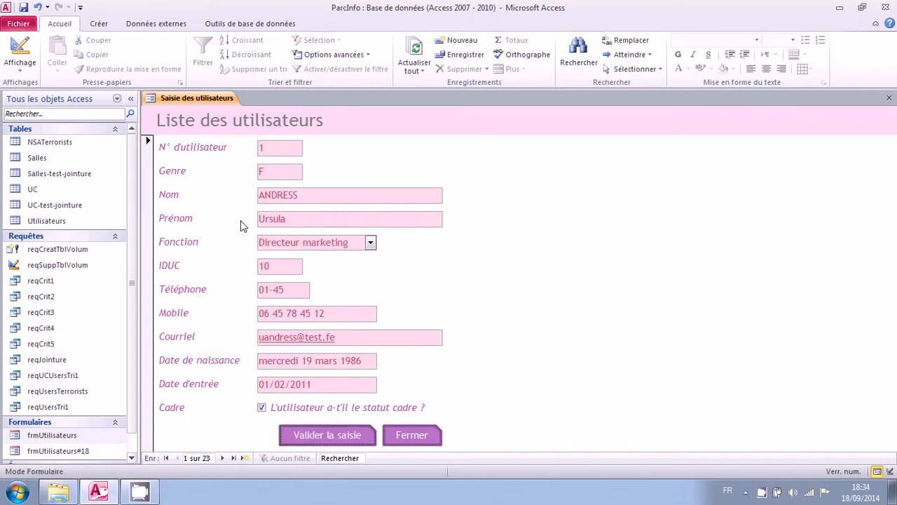
- Return to design mode and set the Fonction combo box's number of columns (Nbre colonnes) to 2
left_click(21, 48)
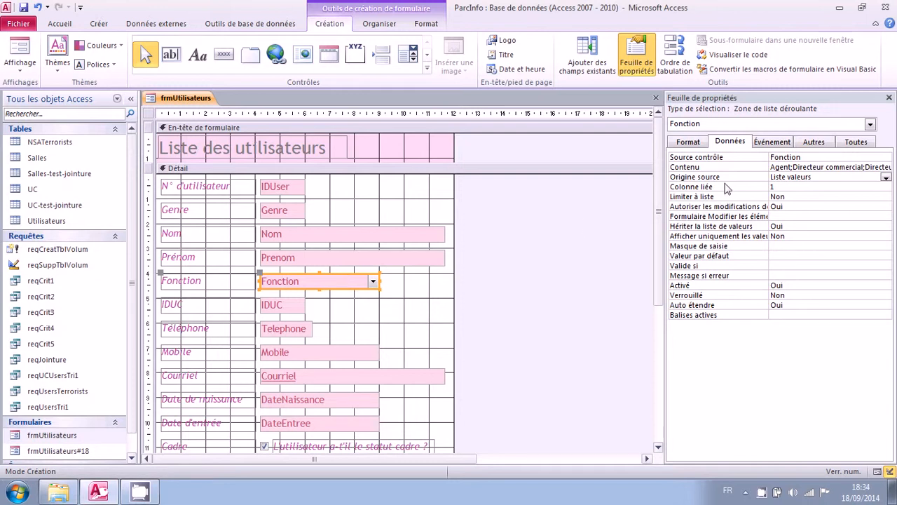
left_click(696, 143)
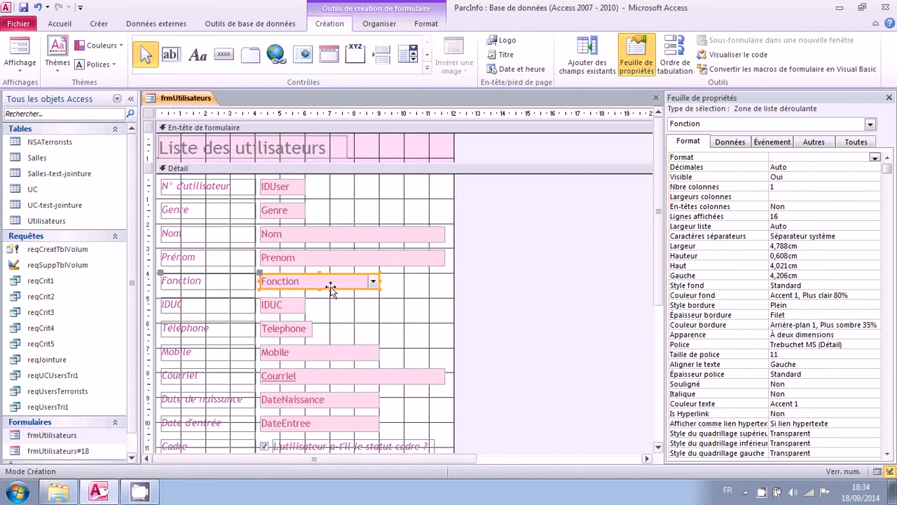
left_click(744, 187)
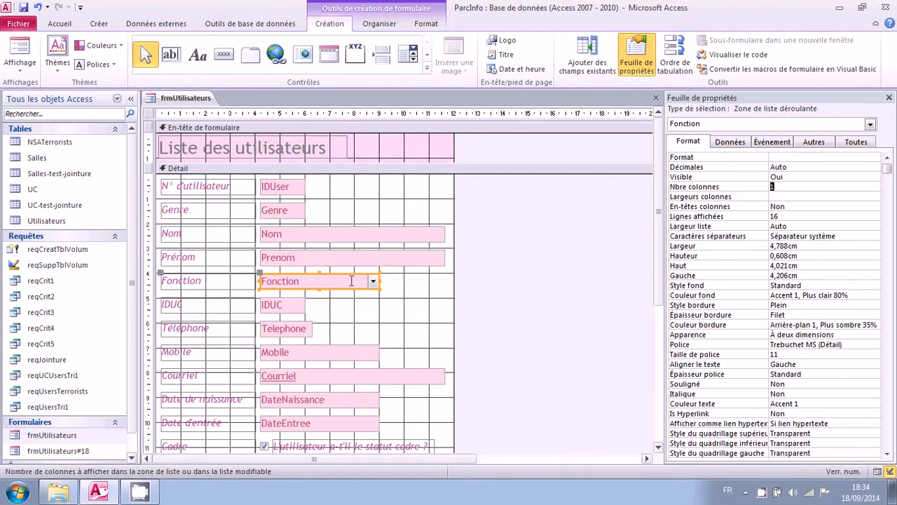
left_click(780, 186)
key("BackSpace")
type("2")
key("Return")
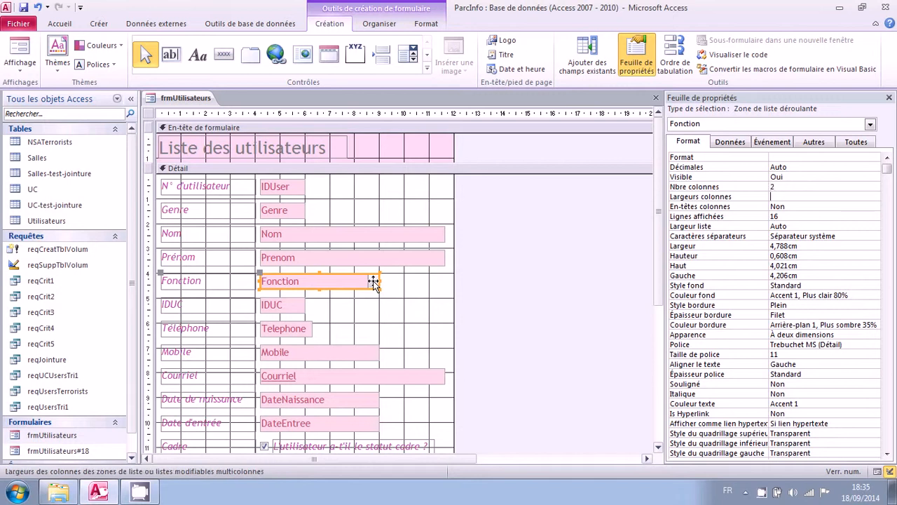
- Preview the form to examine the column layout of the Fonction list, and return to design mode
left_click(21, 55)
left_click(370, 242)
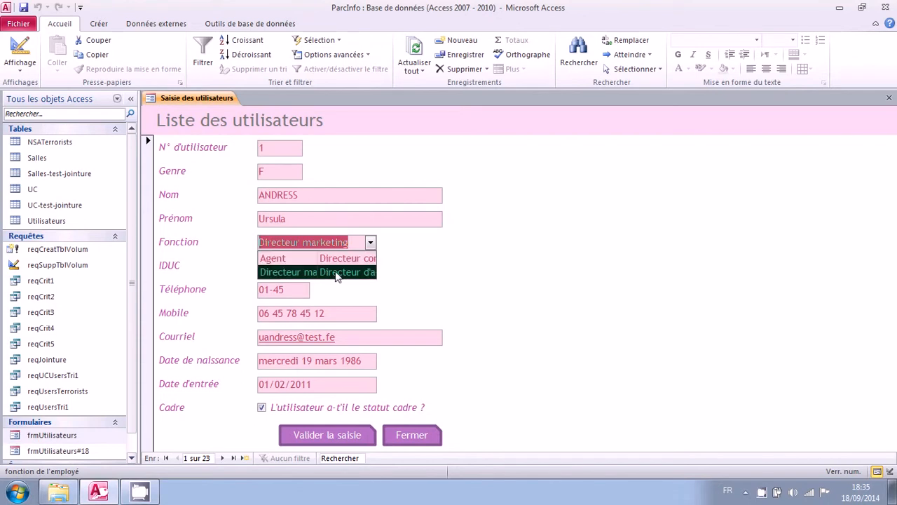
left_click(21, 49)
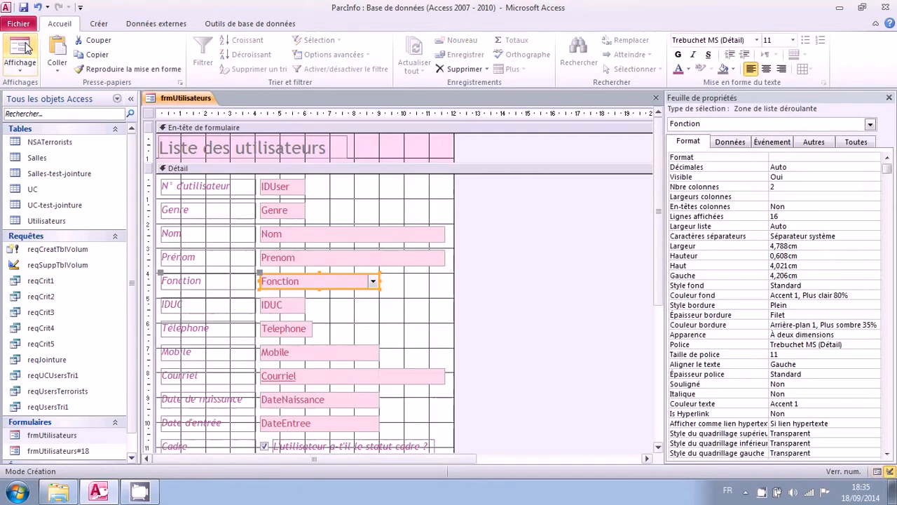
- Set the Fonction combo box's number of columns back to 1
left_click(720, 187)
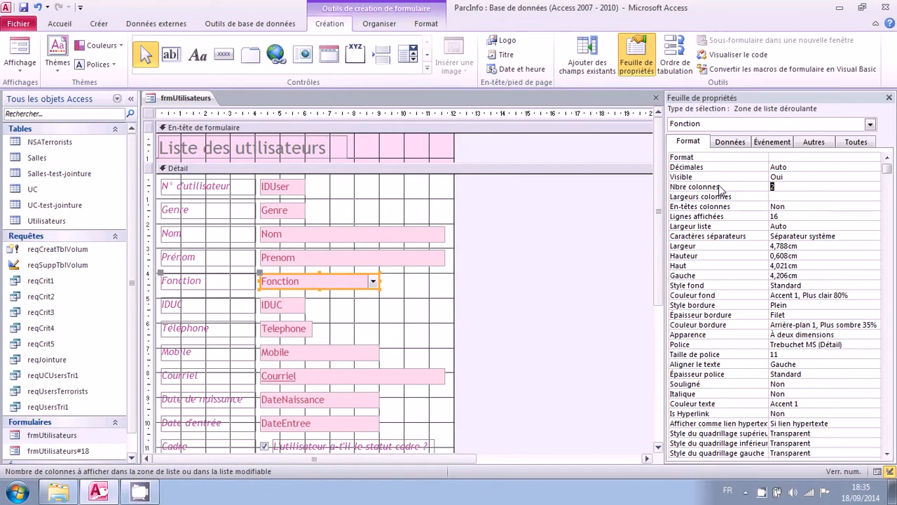
type("1")
key("Return")
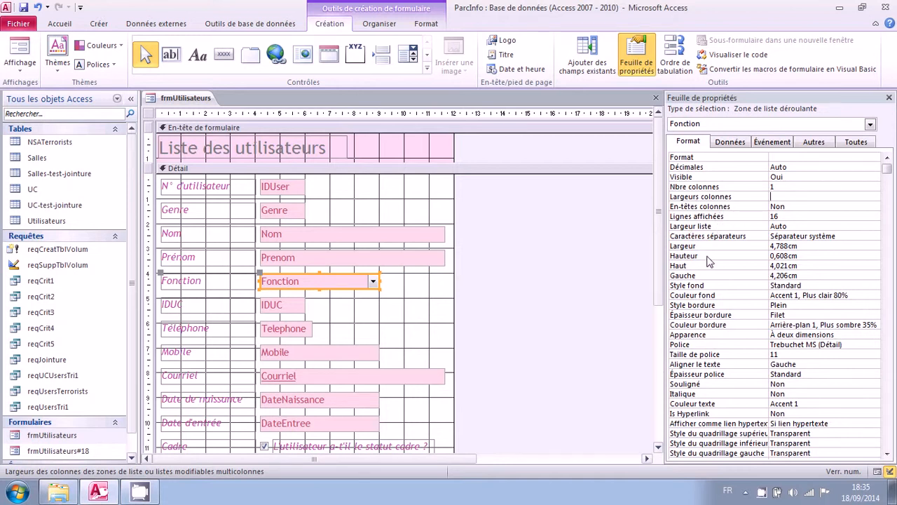
left_click(733, 217)
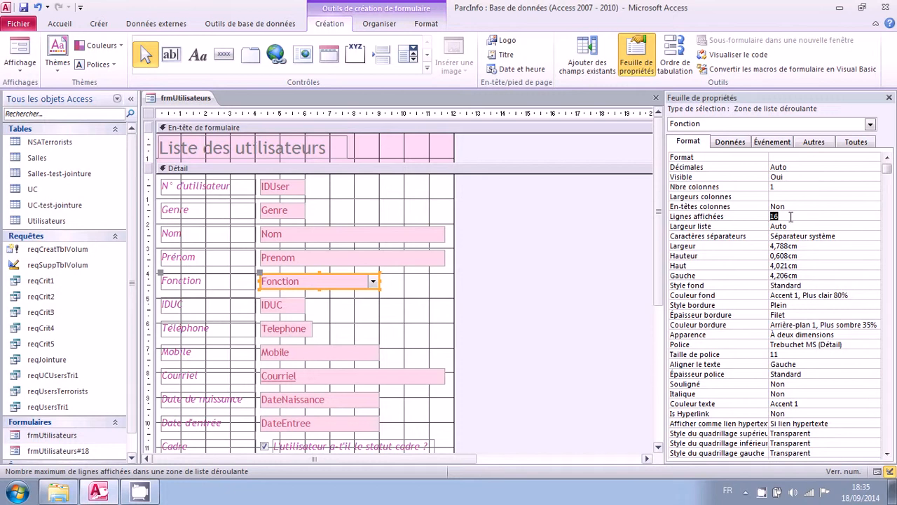
left_click(726, 225)
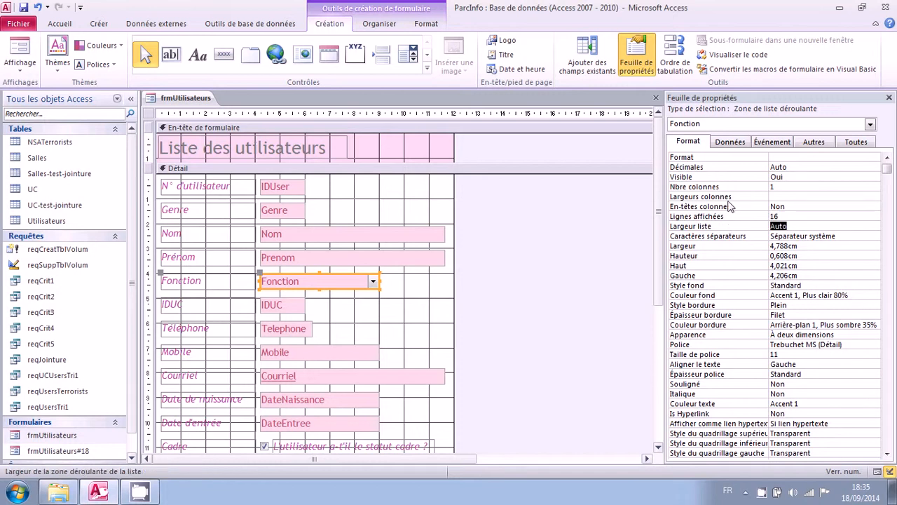
left_click(728, 198)
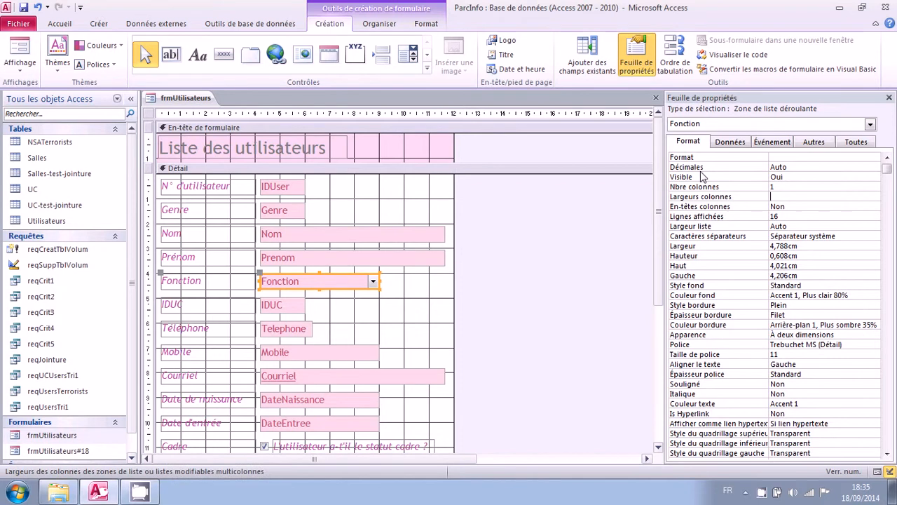
- Set the Fonction combo box's Limiter à liste data property to Oui
left_click(728, 143)
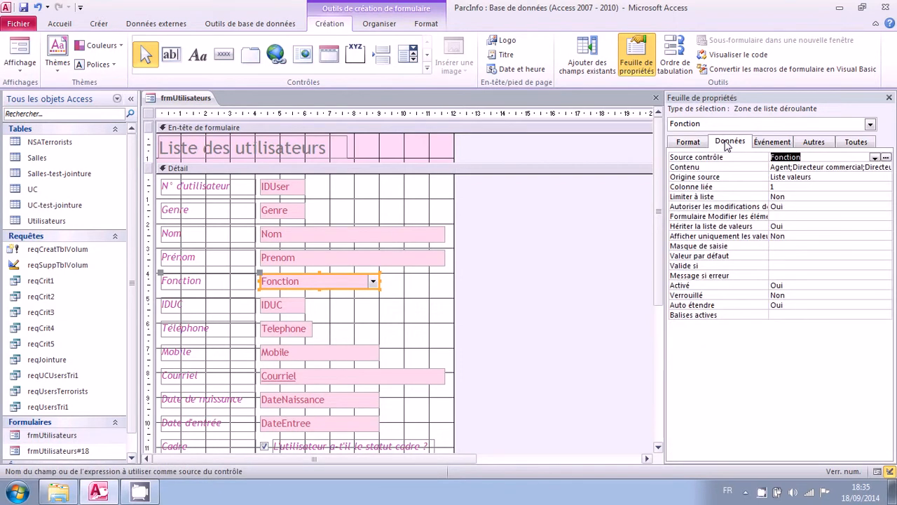
left_click(733, 199)
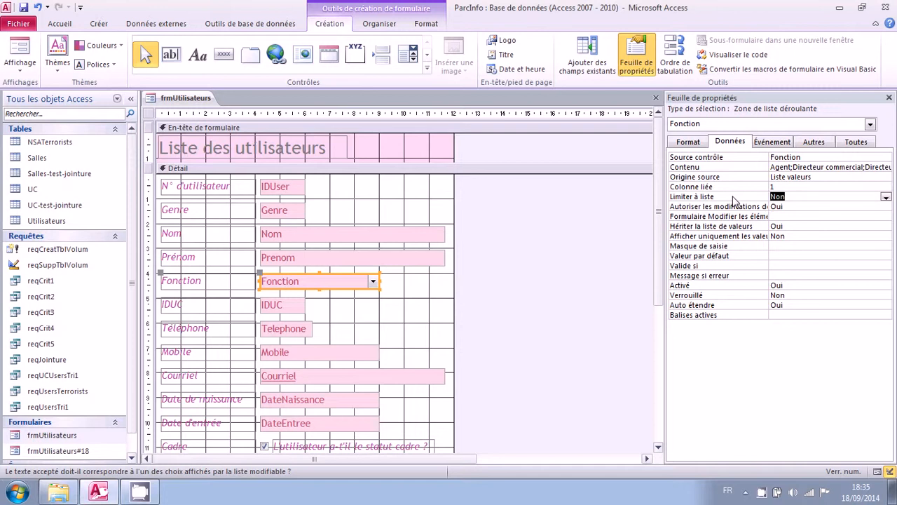
left_click(886, 197)
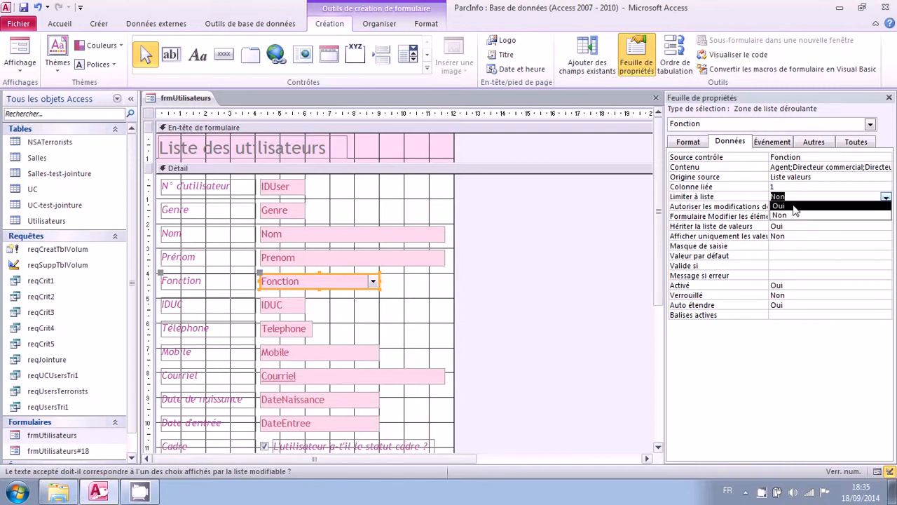
left_click(796, 206)
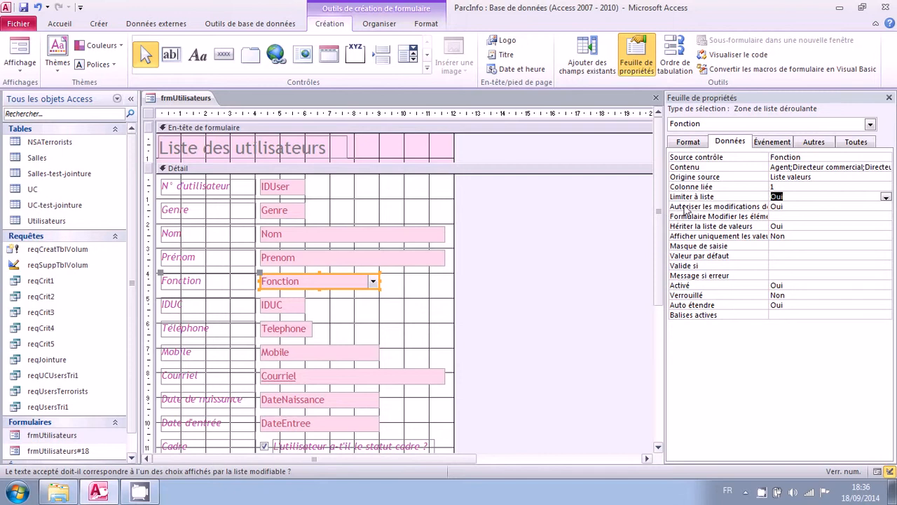
- Widen the property sheet and its name column, and set Autoriser les modifications de la liste to Non for the Fonction combo box
left_click(681, 207)
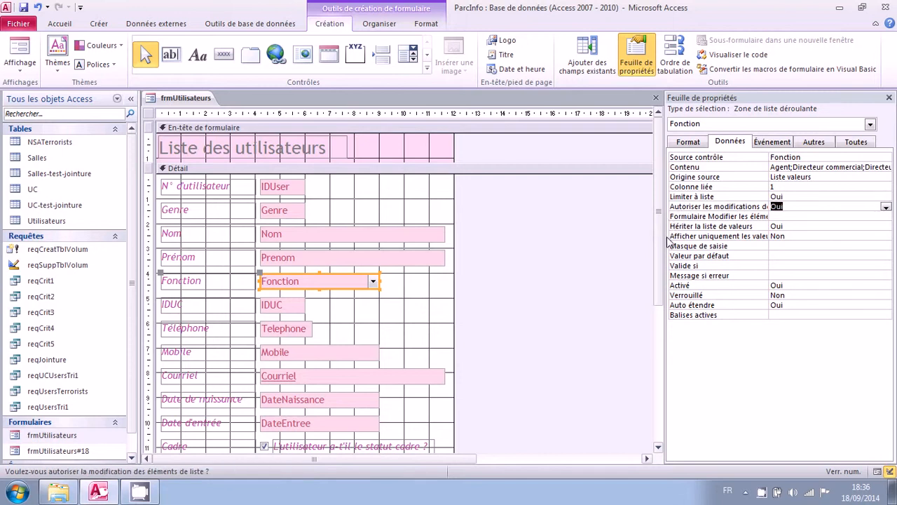
left_click_drag(663, 240, 619, 239)
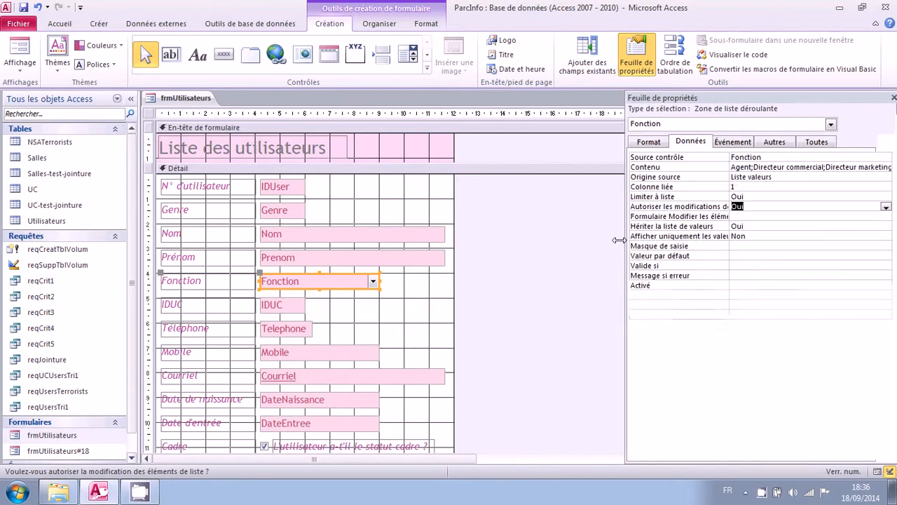
left_click_drag(724, 172, 753, 172)
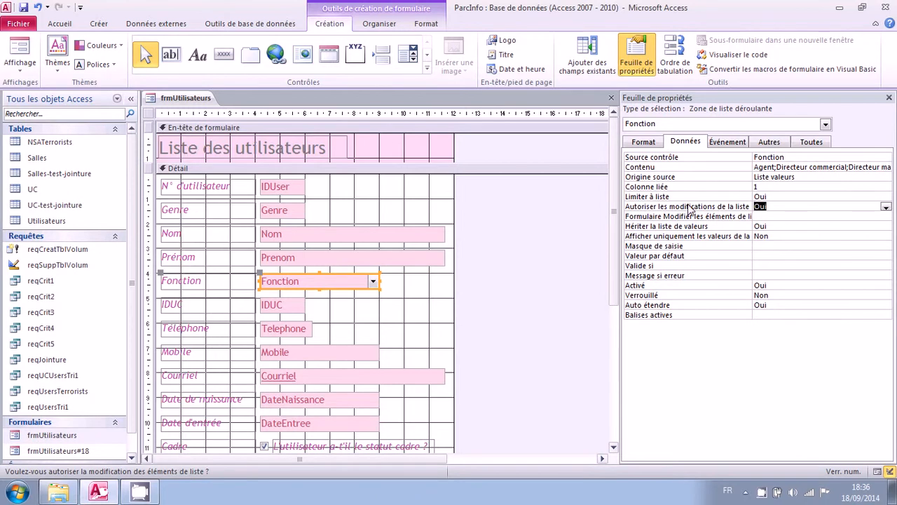
left_click(886, 206)
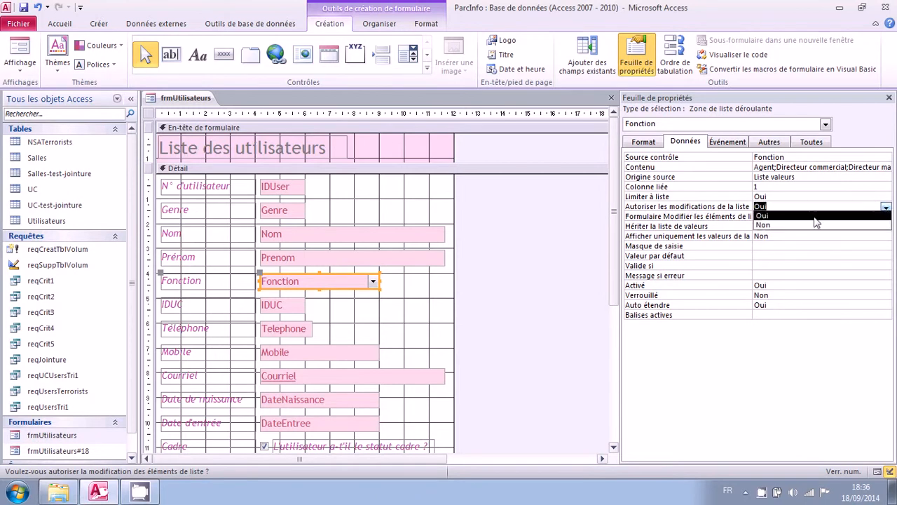
left_click(788, 225)
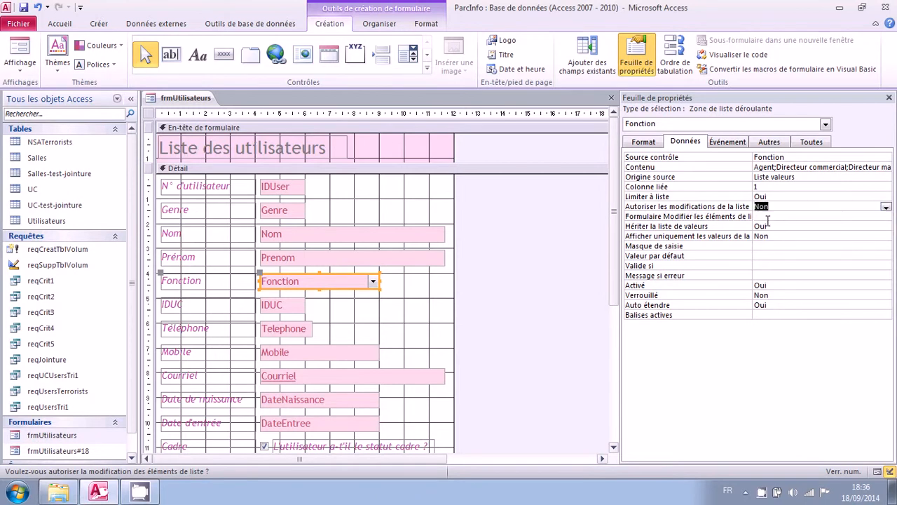
left_click(688, 197)
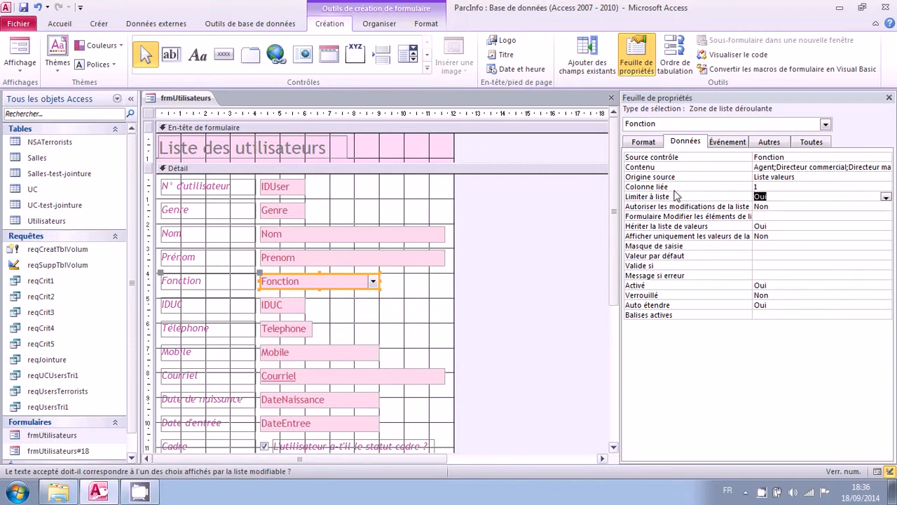
- In form view, try to enter Flagadada as the first record's Fonction to test the list restriction
left_click(16, 47)
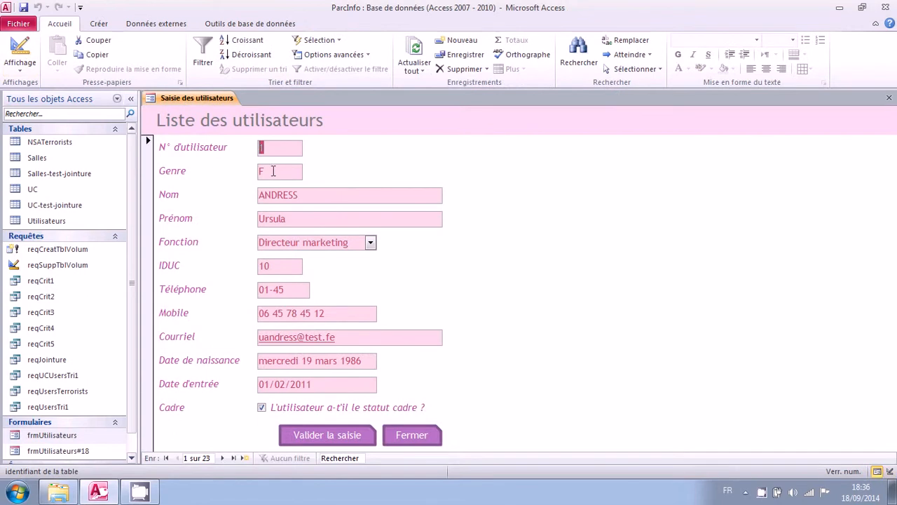
left_click(371, 241)
left_click(370, 243)
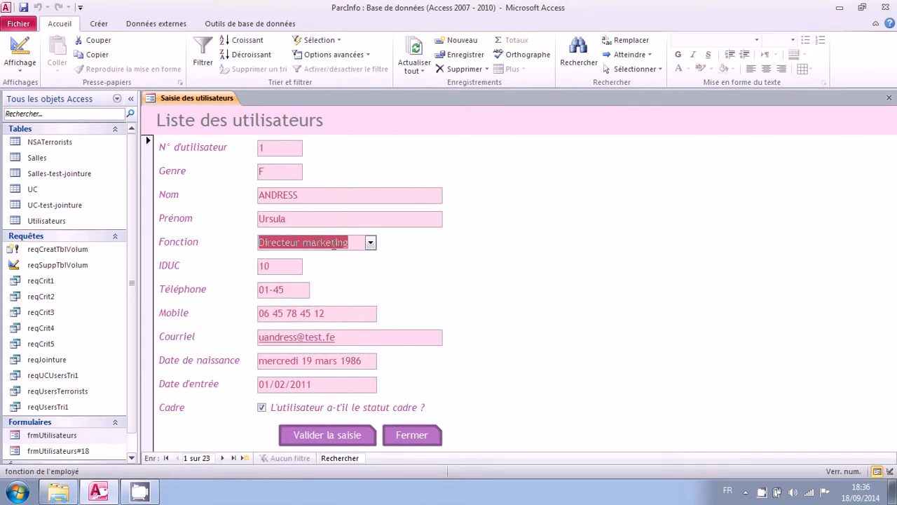
type("Flagadada")
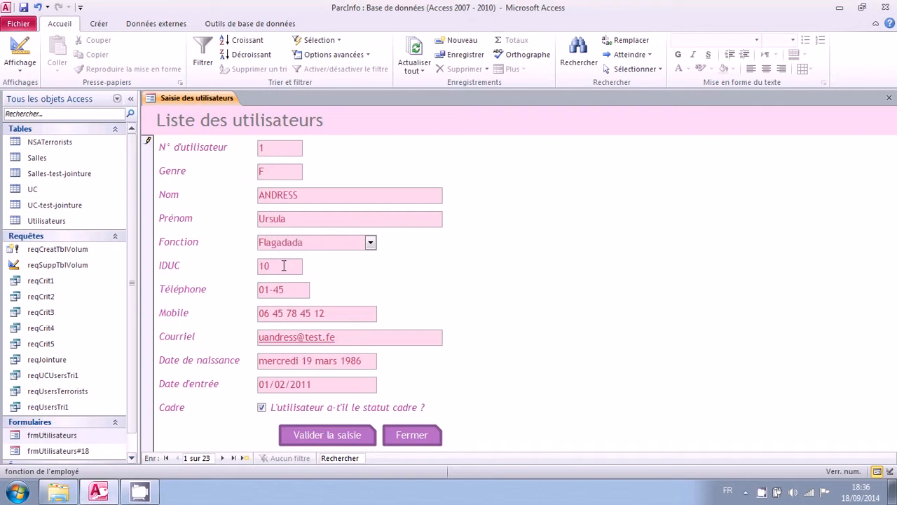
left_click(284, 267)
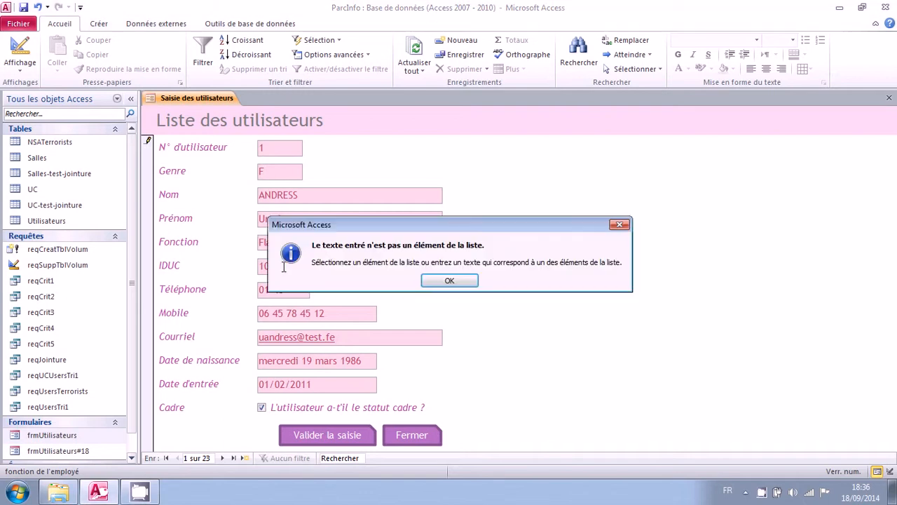
left_click(450, 280)
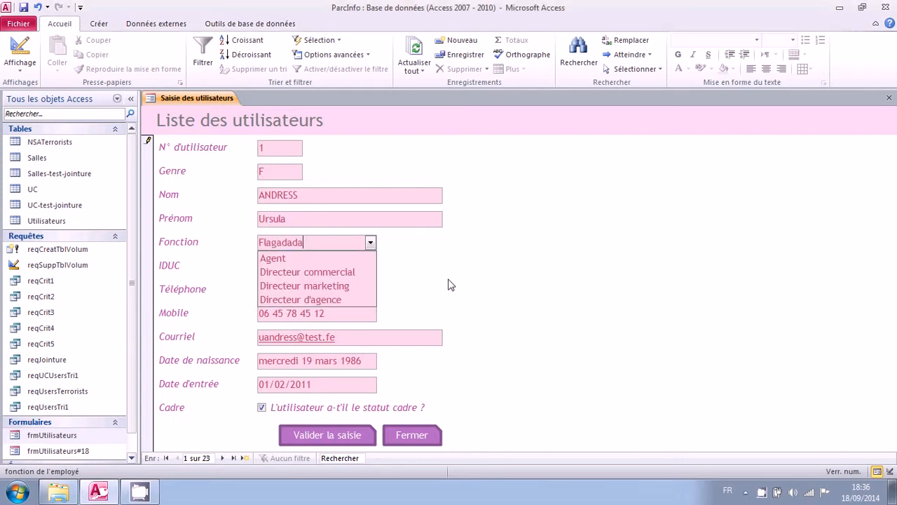
- Choose Directeur marketing as the first record's Fonction, validate the entry, and return to design mode
left_click(307, 286)
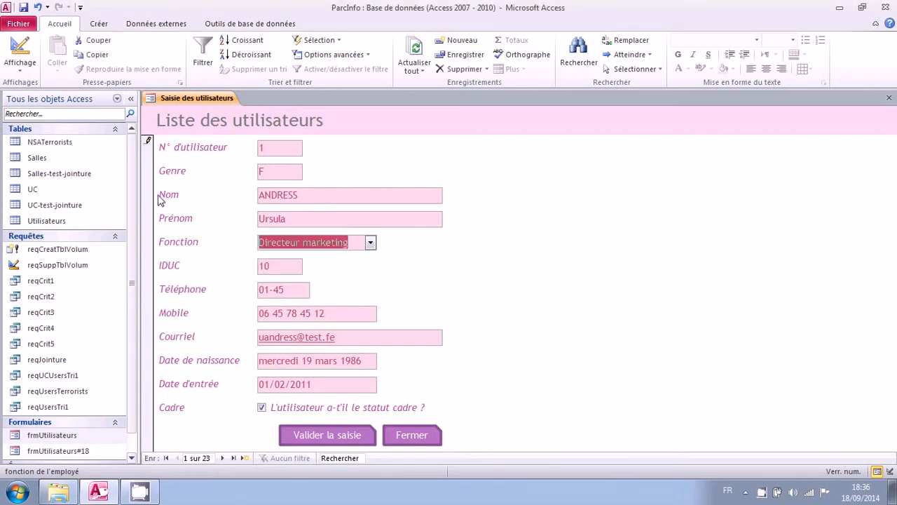
left_click(323, 436)
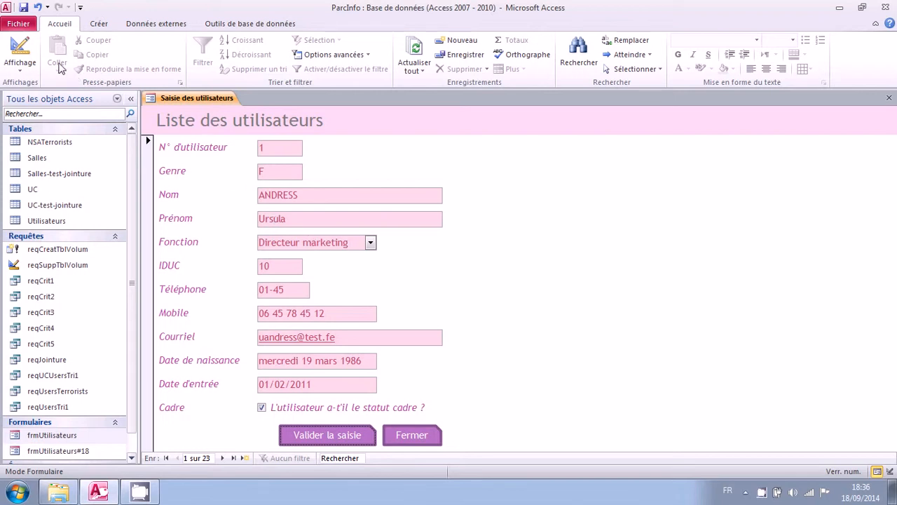
left_click(20, 48)
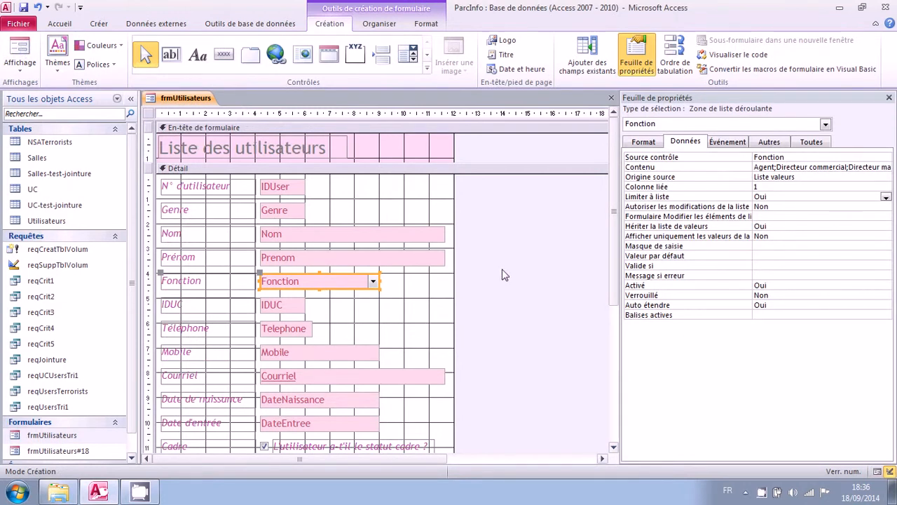
- Convert the IDUC text box into a combo box (Zone de liste déroulante)
left_click(287, 309)
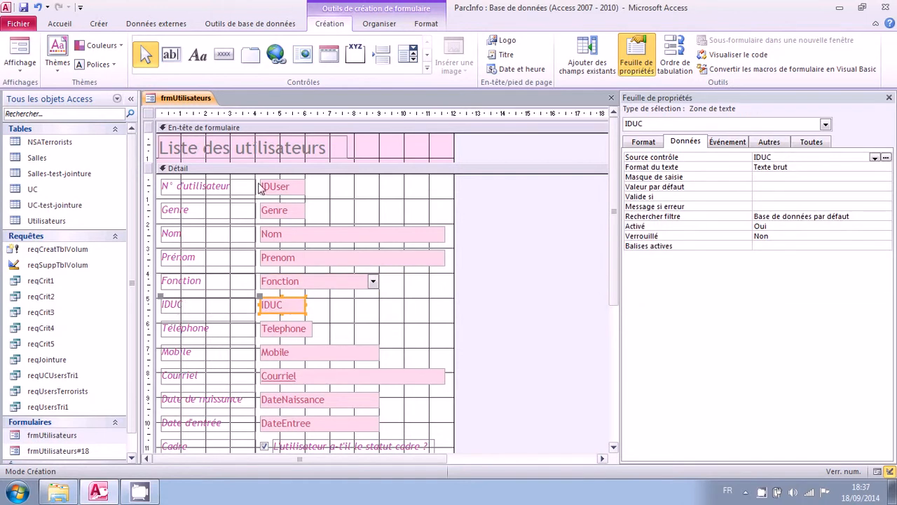
right_click(288, 306)
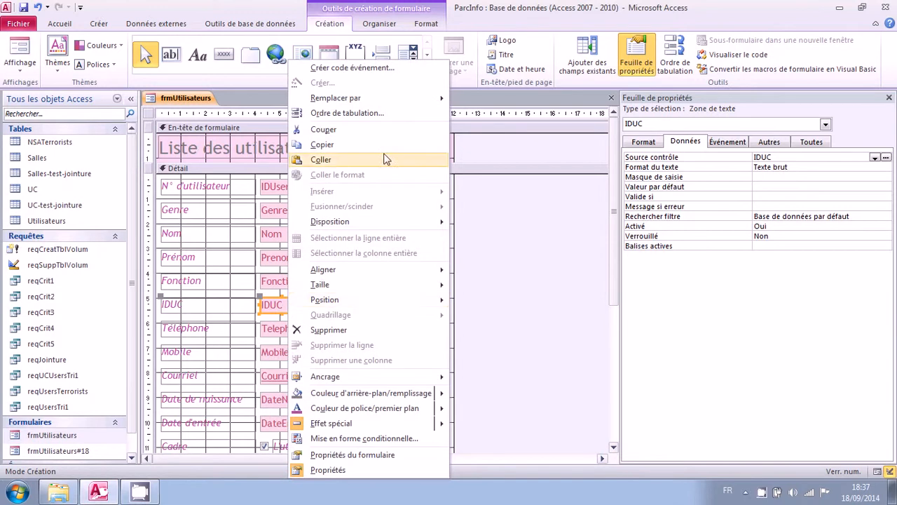
mouse_move(405, 102)
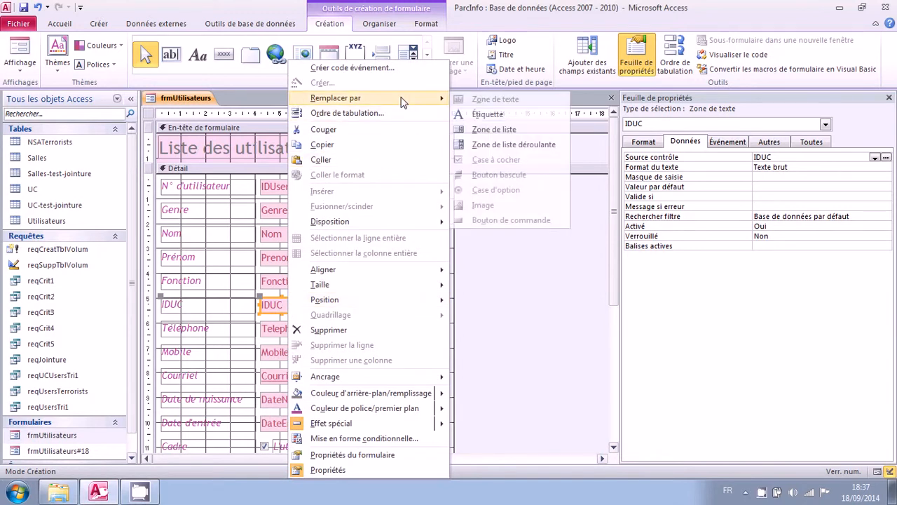
left_click(507, 145)
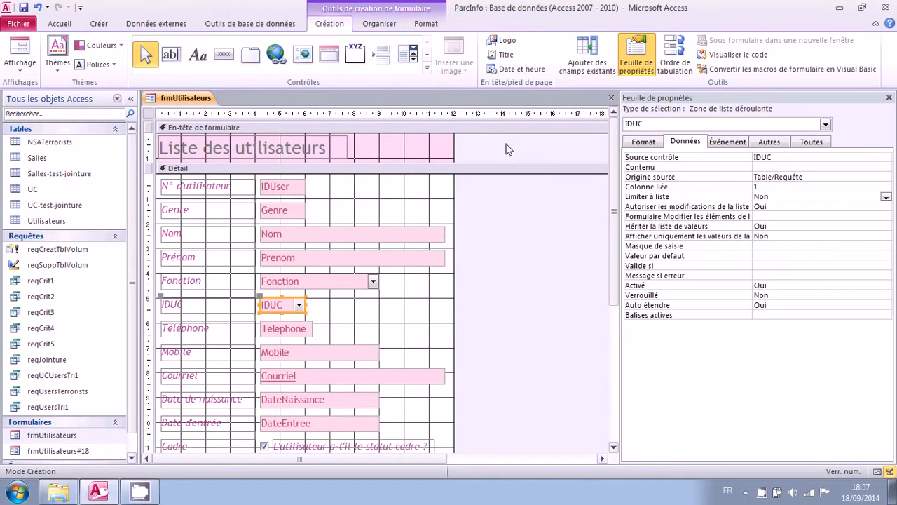
- Keep Table/Requête as the IDUC combo box's Origine source and set its Contenu to the UC table
left_click(711, 179)
left_click(819, 178)
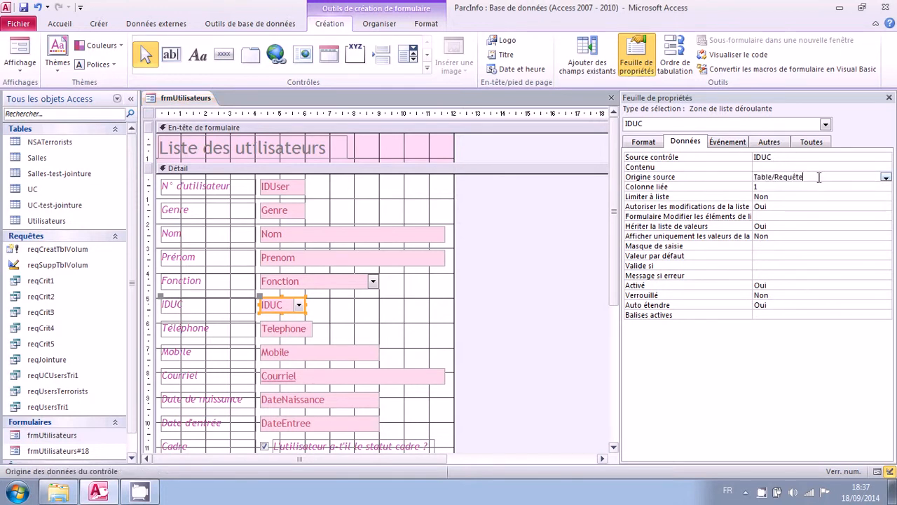
left_click(886, 178)
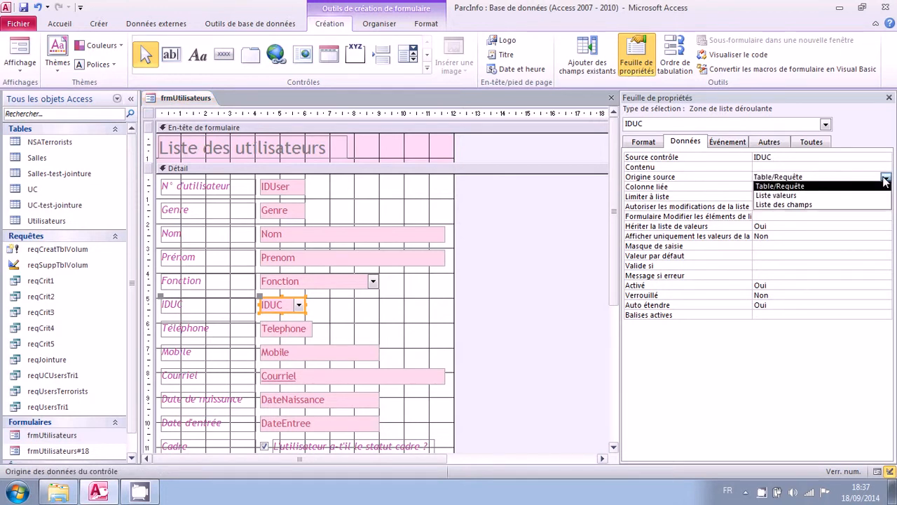
left_click(886, 178)
left_click(755, 167)
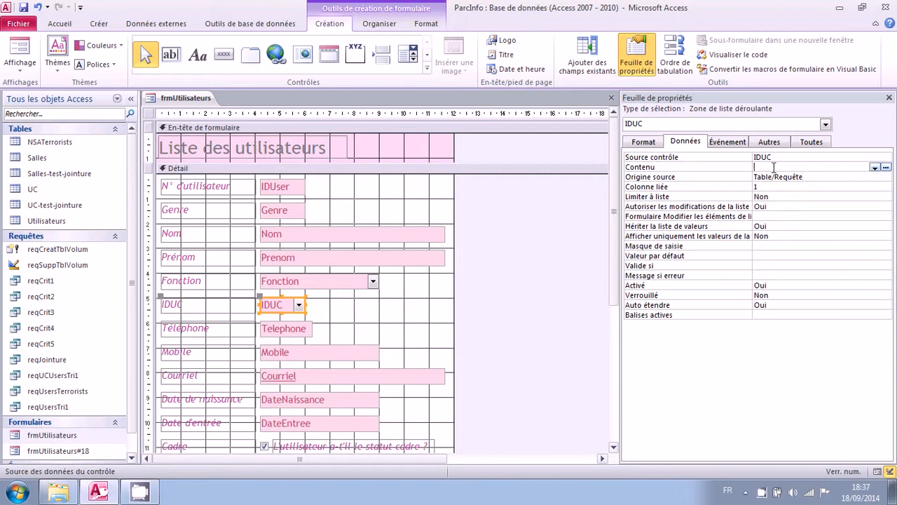
left_click(874, 168)
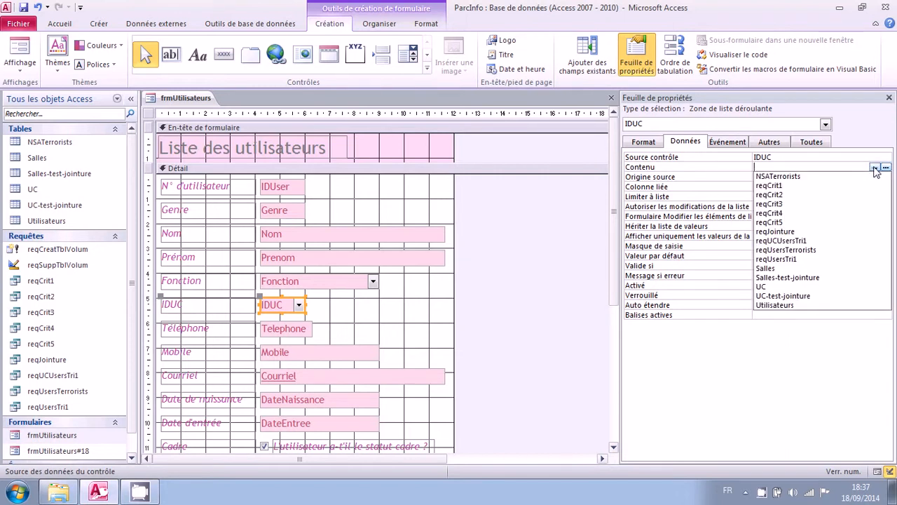
left_click(764, 286)
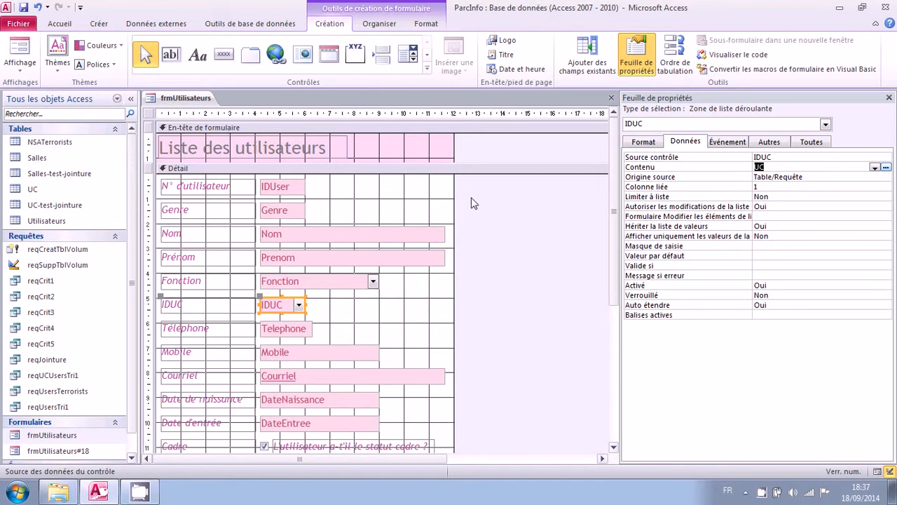
left_click(364, 207)
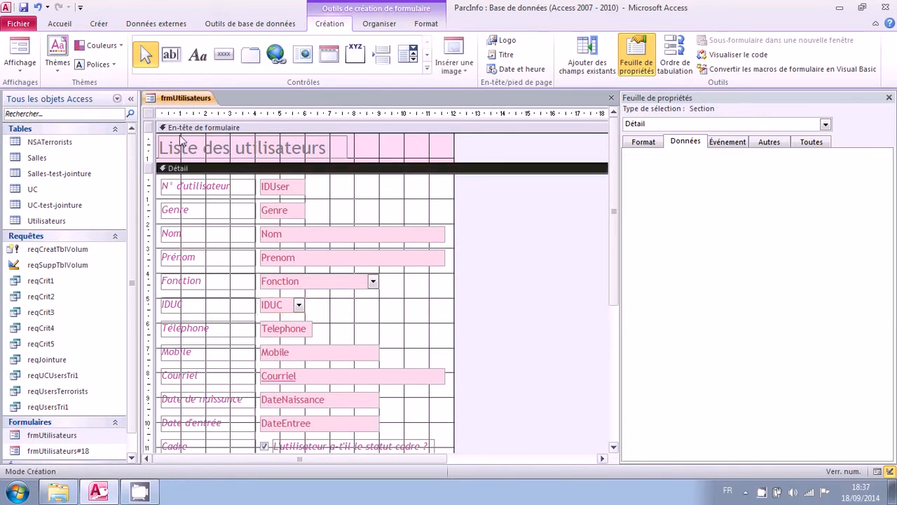
- Preview the form to examine the values offered by the IDUC list, and return to design mode
left_click(22, 51)
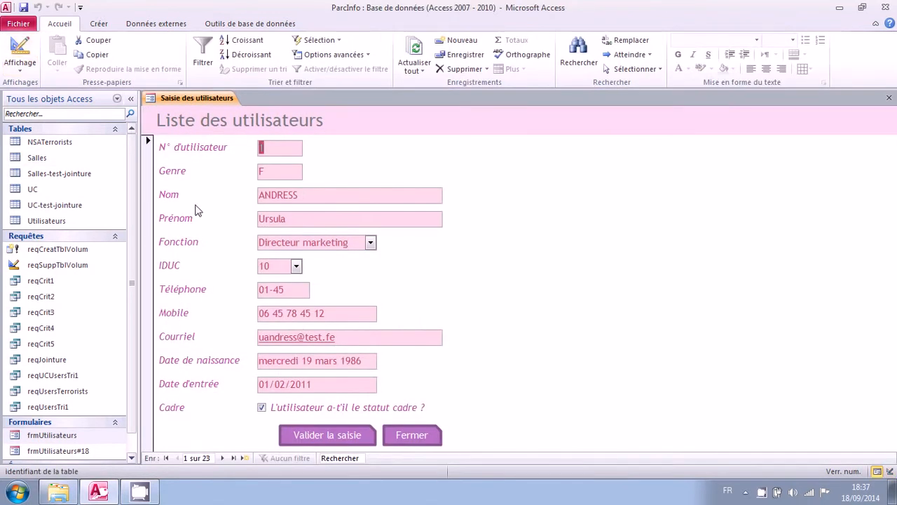
left_click(297, 267)
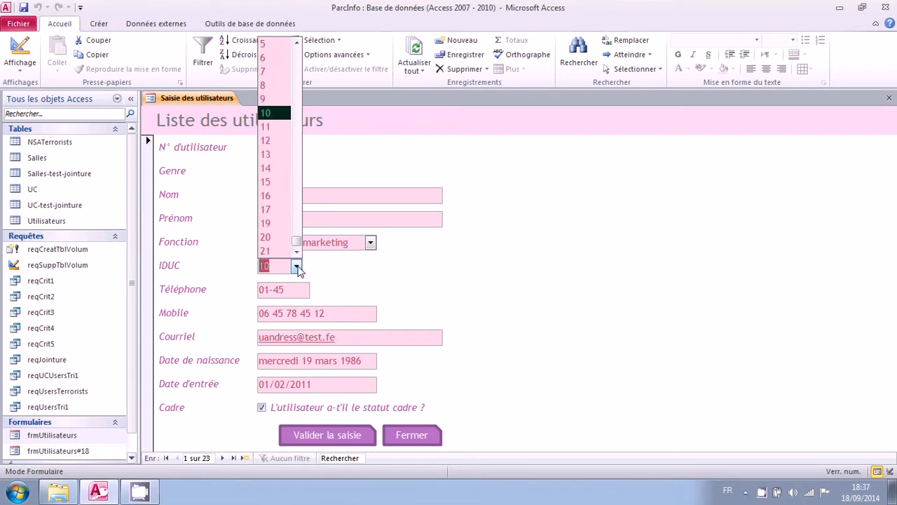
left_click_drag(297, 240, 298, 259)
left_click(297, 270)
left_click(296, 270)
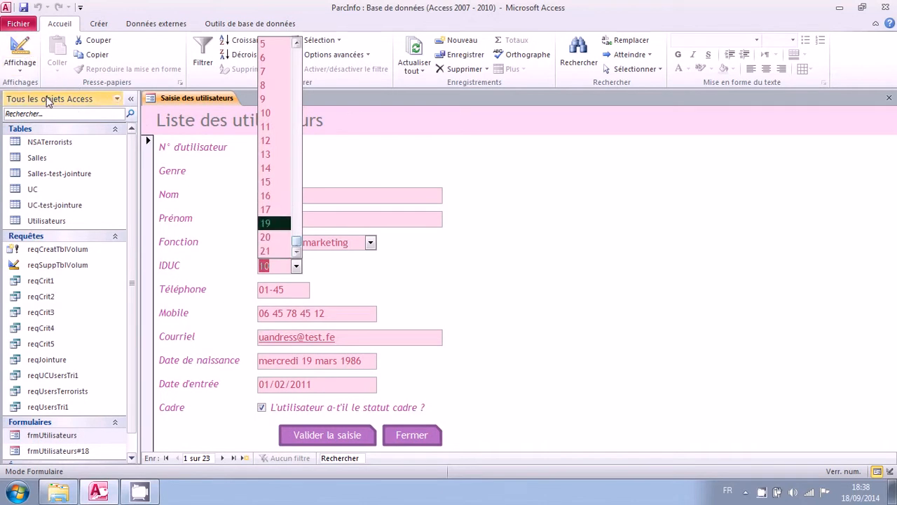
left_click(19, 49)
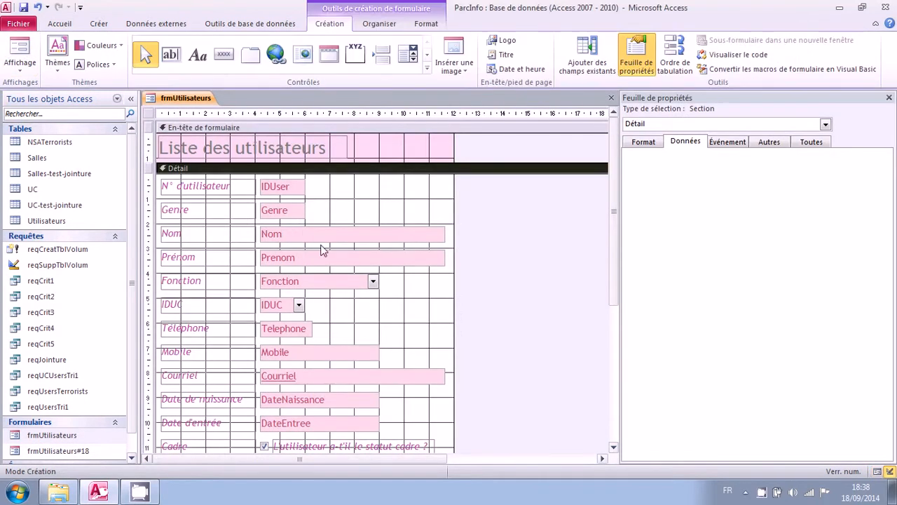
- Set the IDUC combo box's number of columns (Nbre colonnes) to 3
left_click(300, 309)
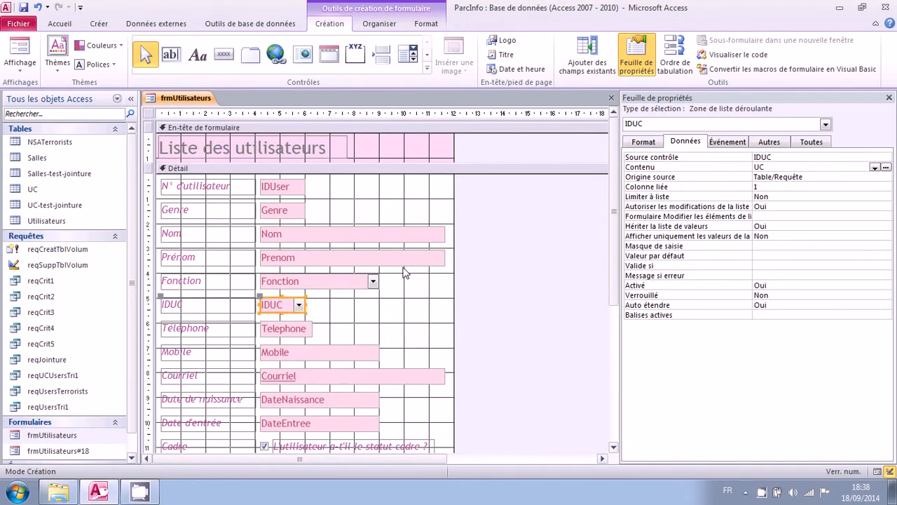
left_click(640, 143)
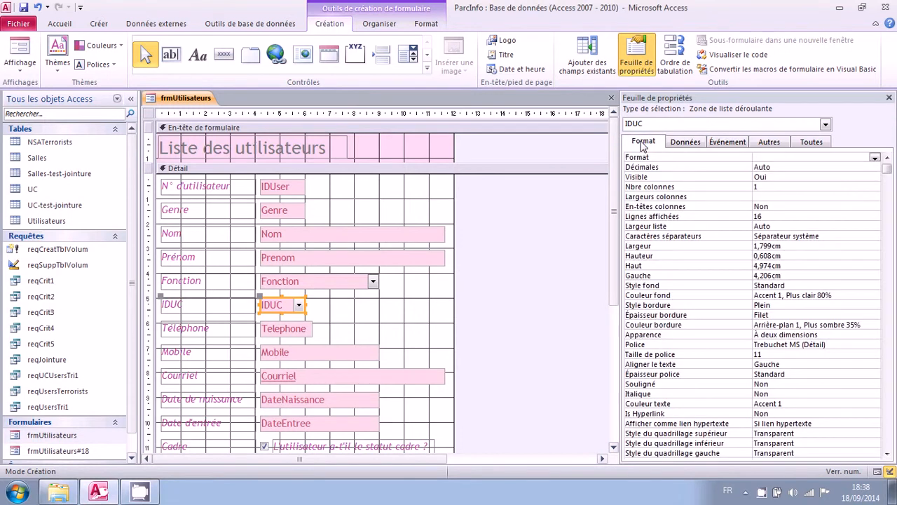
left_click(694, 189)
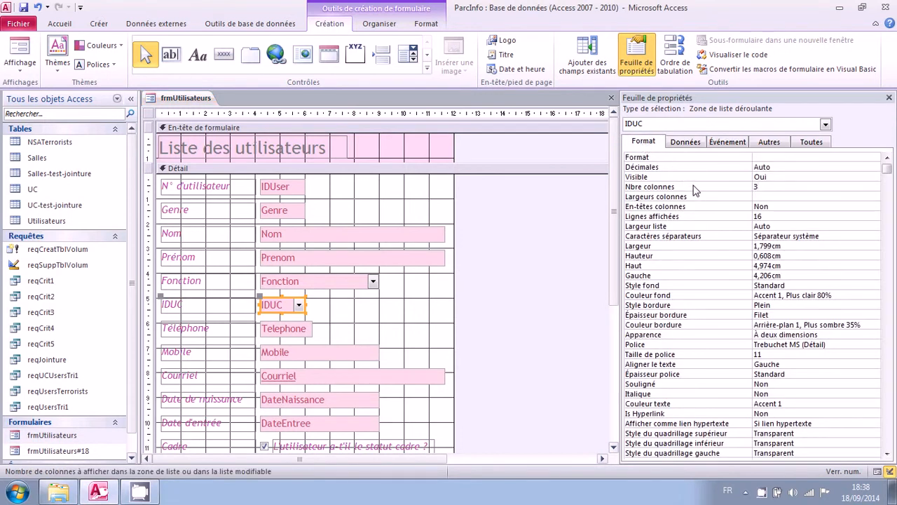
key("Return")
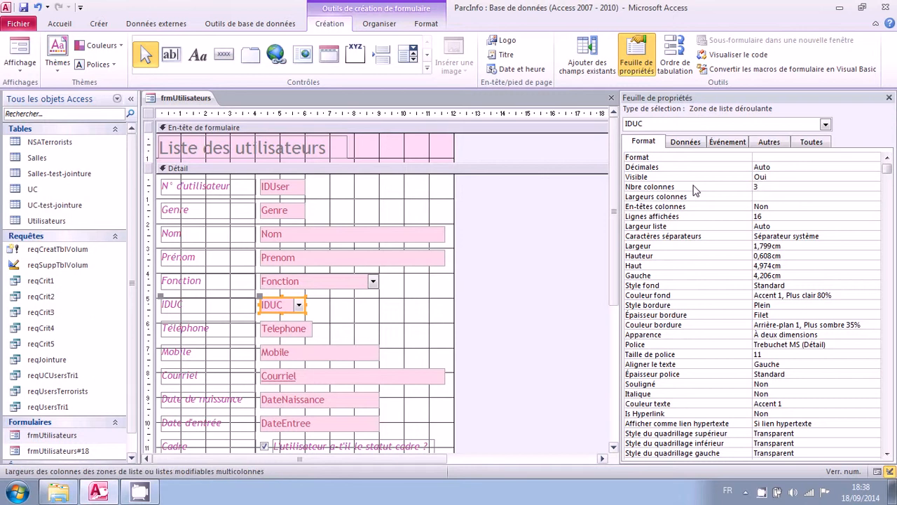
left_click(692, 190)
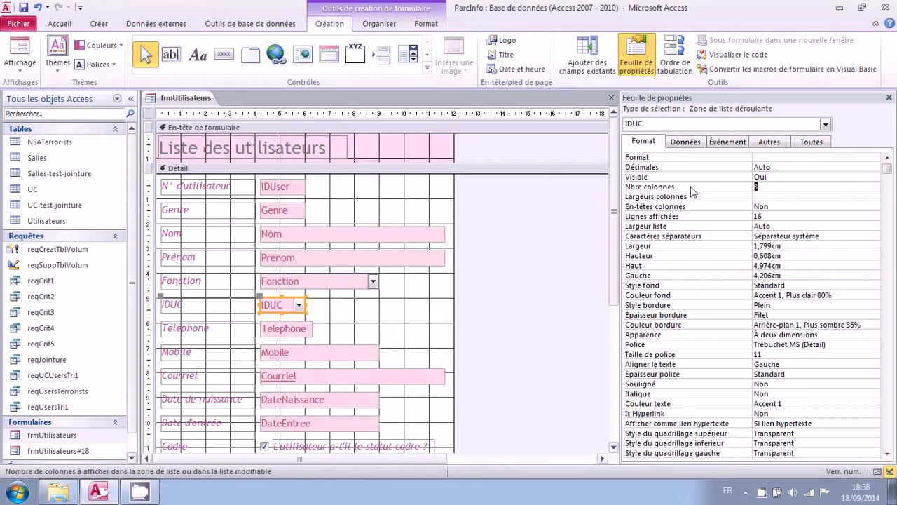
left_click(692, 197)
left_click(695, 188)
- Preview the form to examine the three-column IDUC list, and return to design mode
left_click(21, 47)
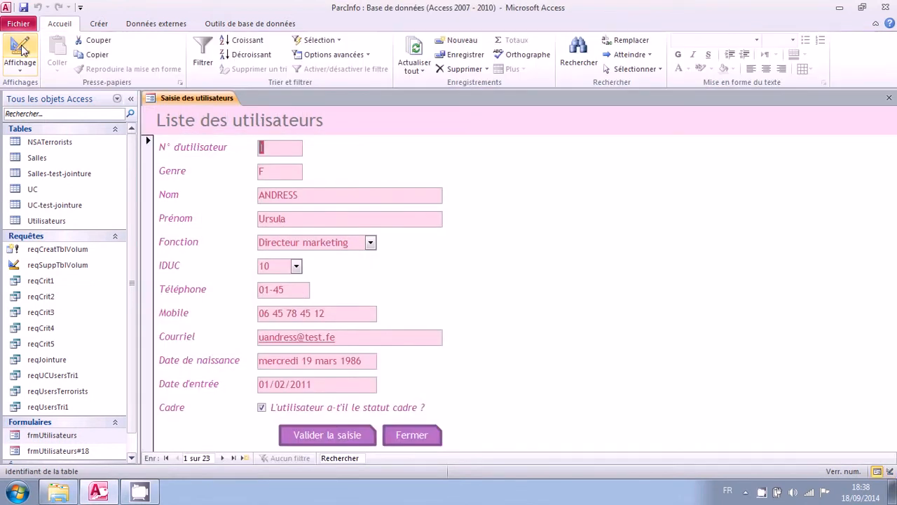
left_click(296, 268)
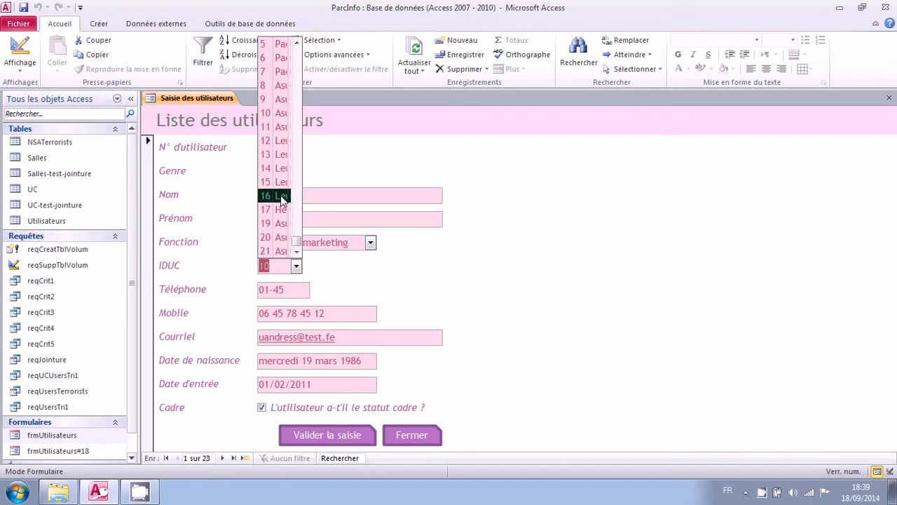
left_click(19, 51)
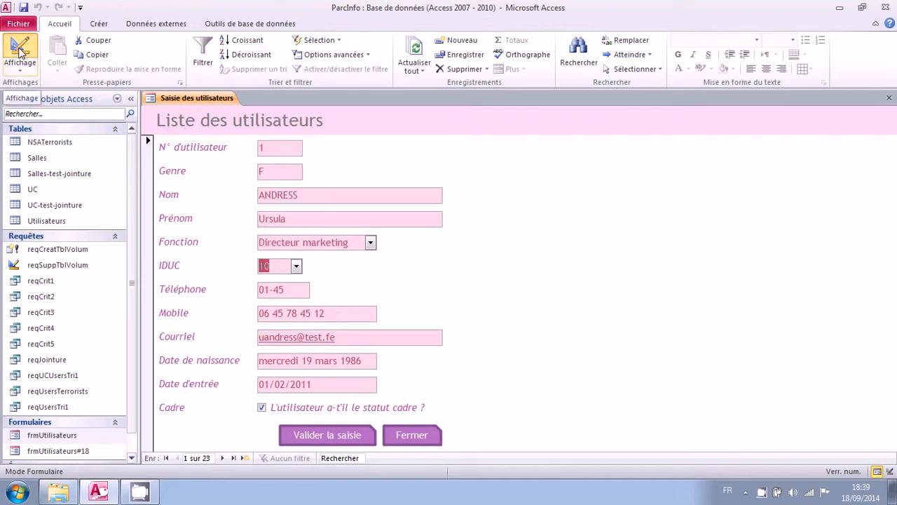
left_click(20, 52)
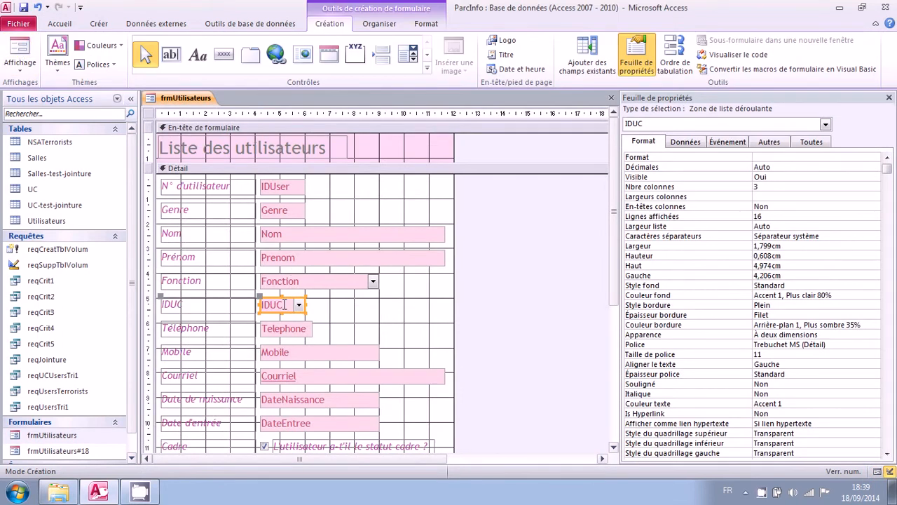
- Set the IDUC combo box's list width (Largeur liste) to 10 cm
left_click(653, 143)
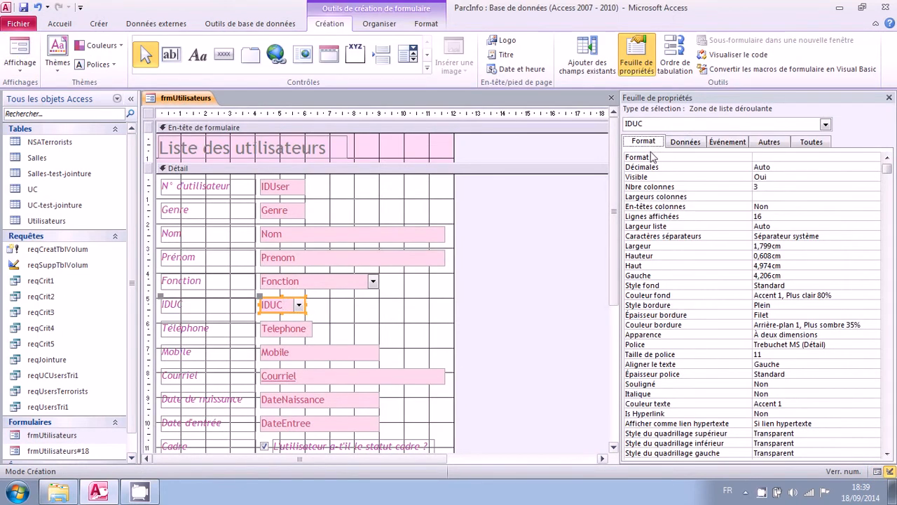
left_click(664, 227)
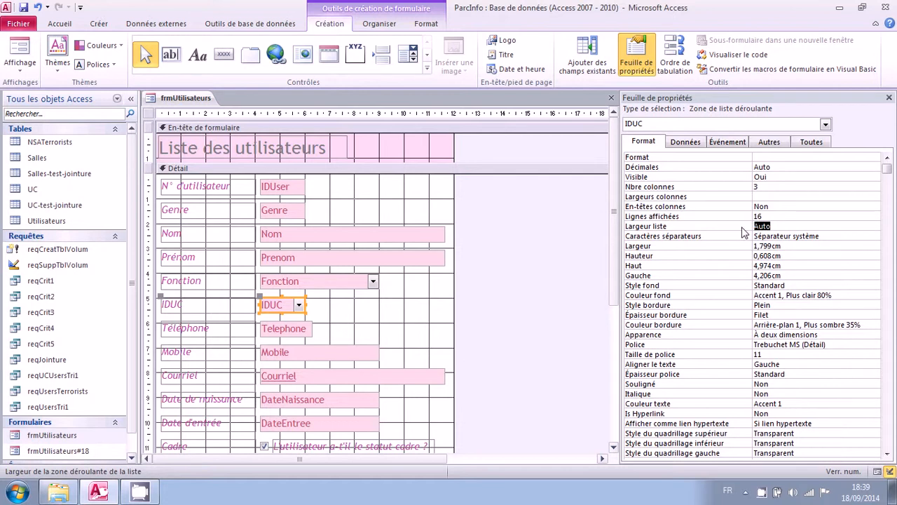
type("10")
key("Return")
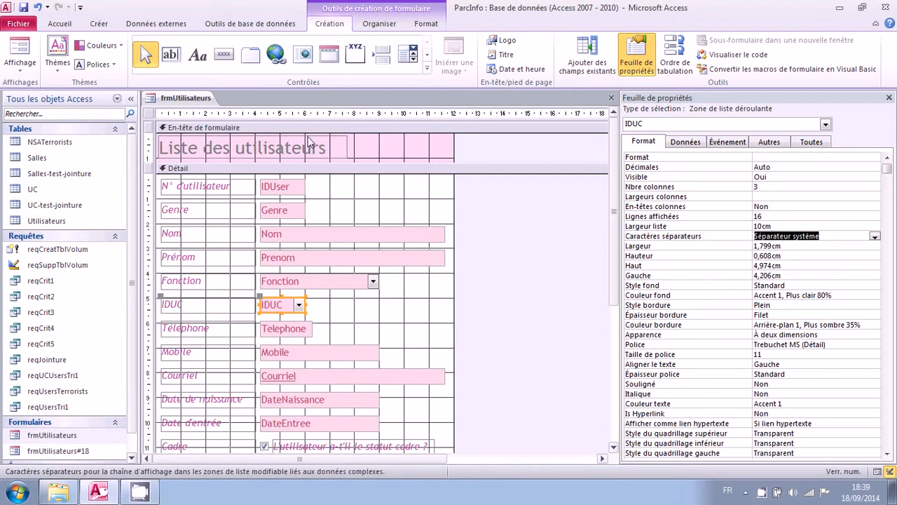
- Preview the form to check the columns of the widened IDUC list, and return to design mode
left_click(20, 51)
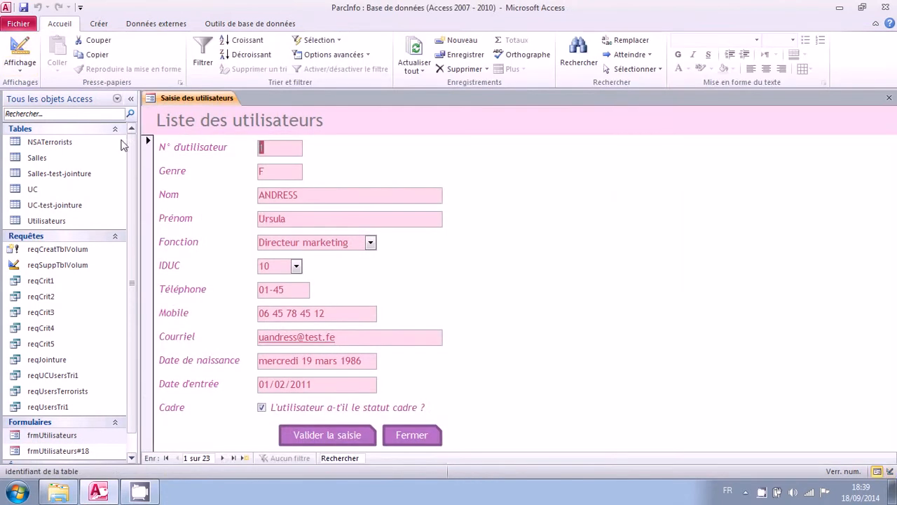
left_click(297, 267)
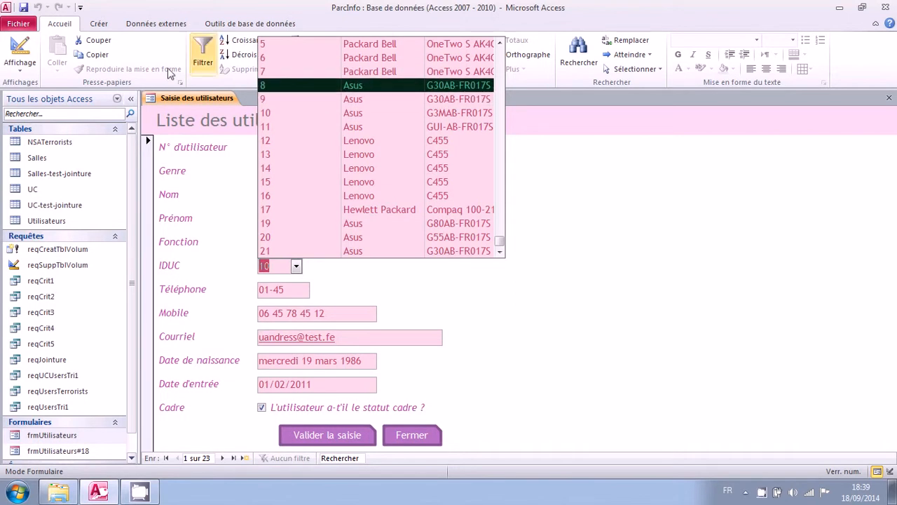
left_click(20, 50)
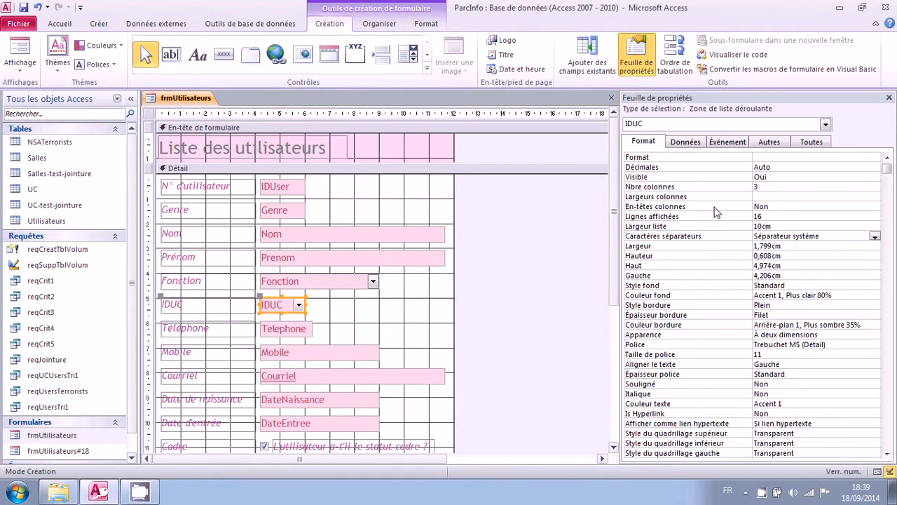
- Open the query builder from the IDUC combo box's Contenu and agree to create a query based on the UC table
left_click(686, 143)
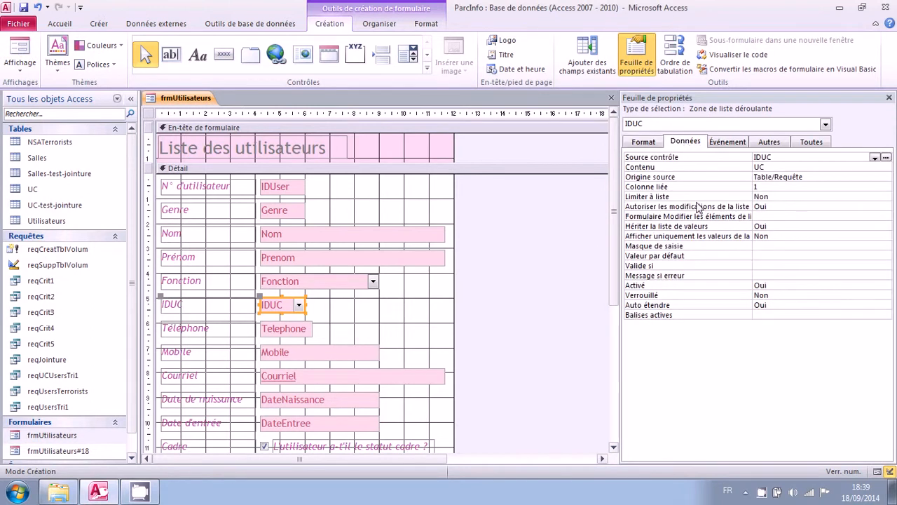
left_click(743, 172)
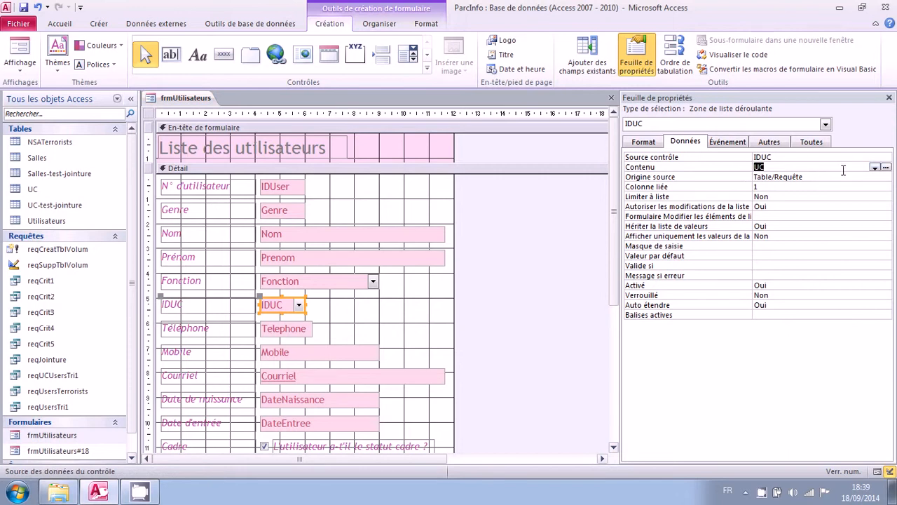
left_click(886, 169)
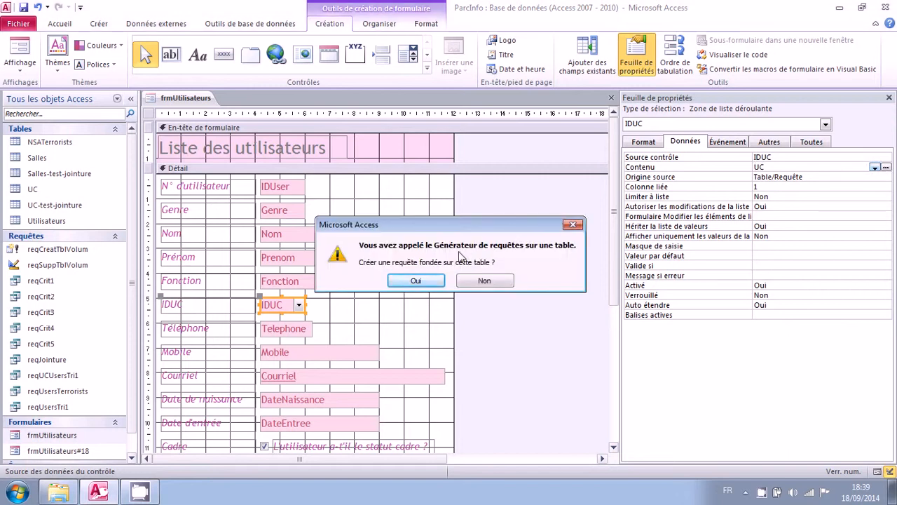
left_click(420, 282)
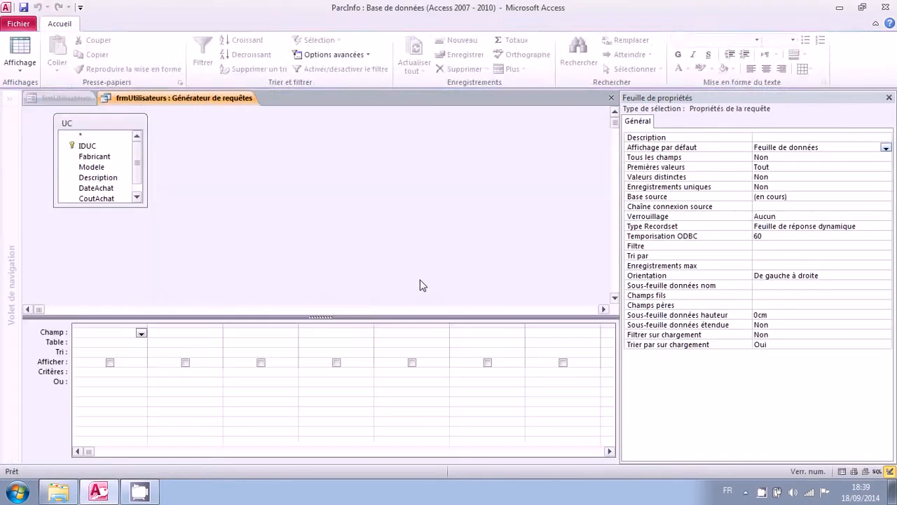
- Enlarge the UC field list and add the IDUC, Fabricant and IDSalle fields to the query grid
left_click_drag(97, 207, 96, 240)
left_click_drag(87, 146, 105, 340)
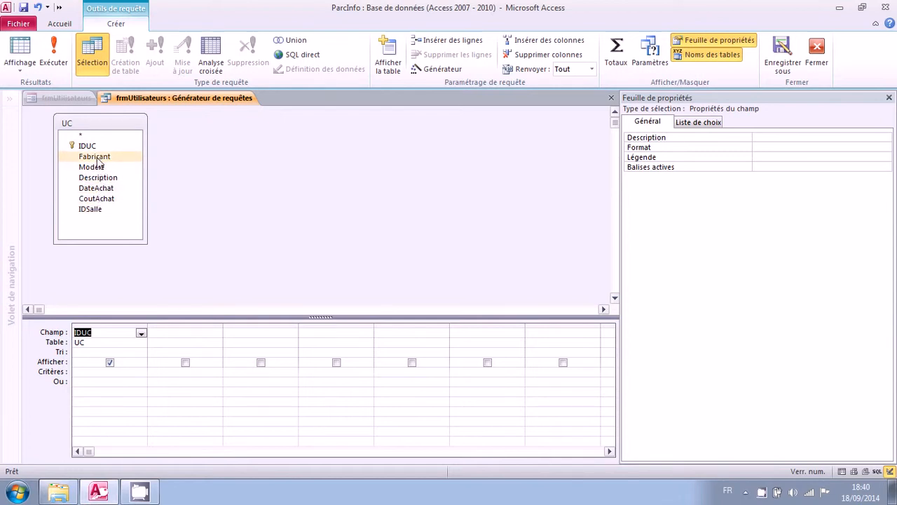
left_click_drag(98, 162, 182, 333)
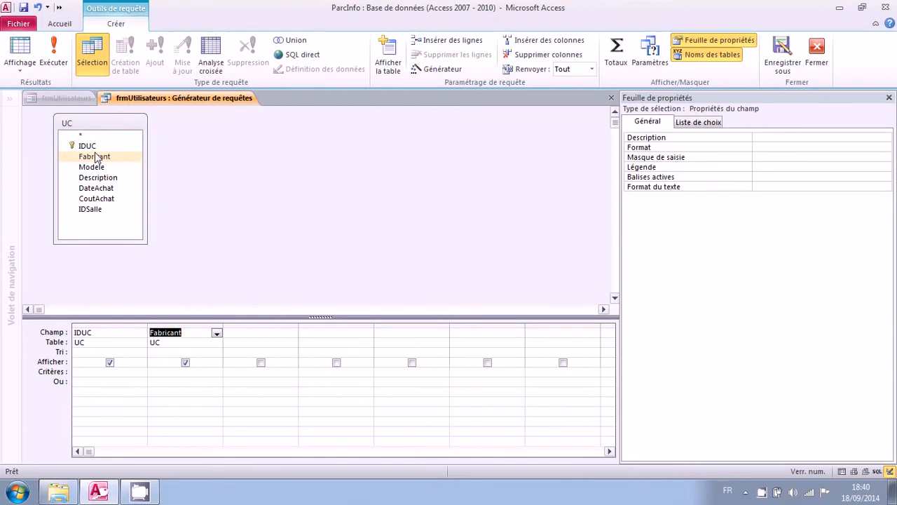
left_click_drag(89, 209, 250, 327)
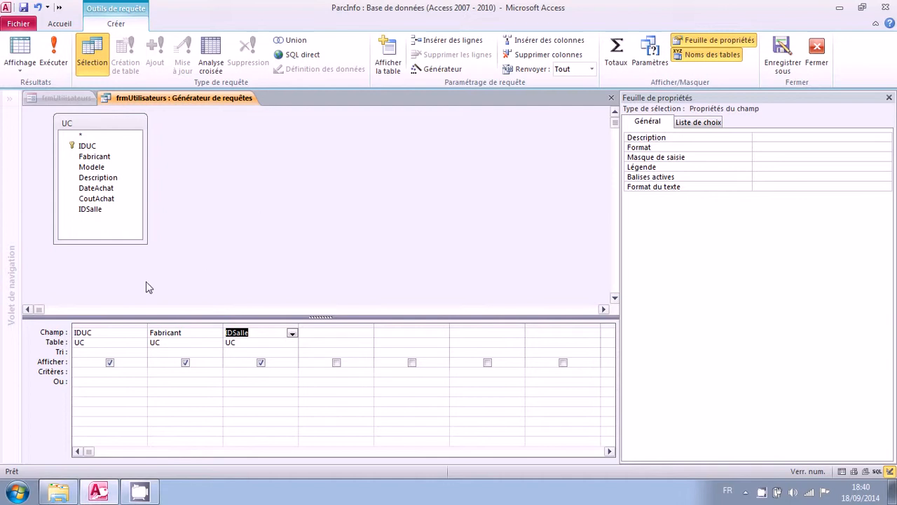
- Sort the query by IDSalle in Croissant order with Fabricant left (Non trié), and close the builder, saving the SQL statement into Contenu
left_click(167, 351)
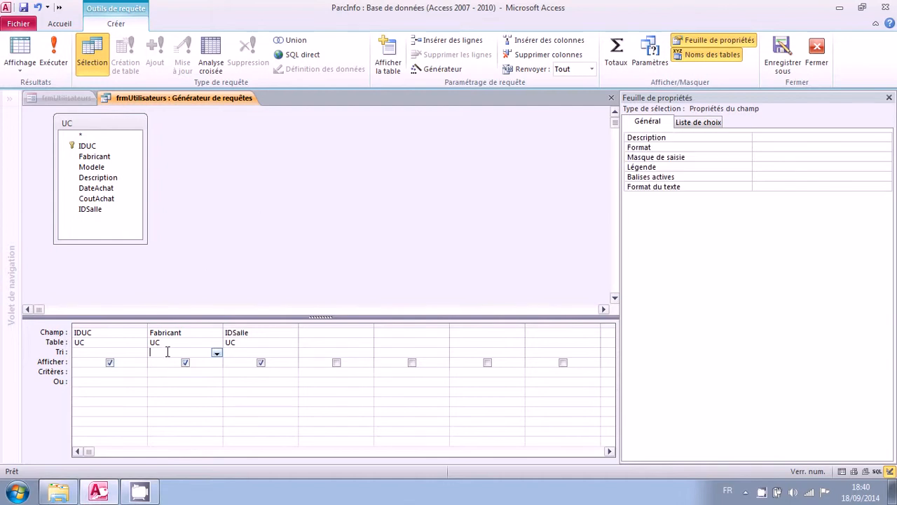
left_click(216, 353)
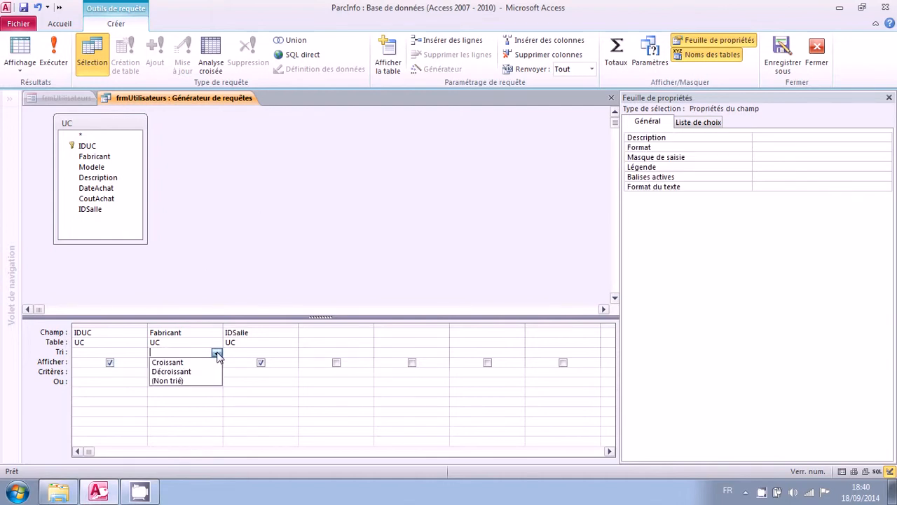
left_click(178, 362)
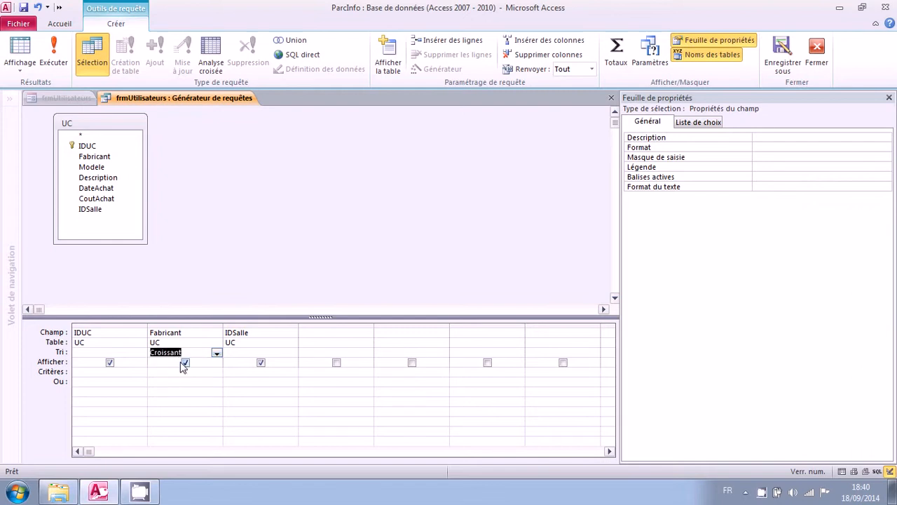
left_click(292, 353)
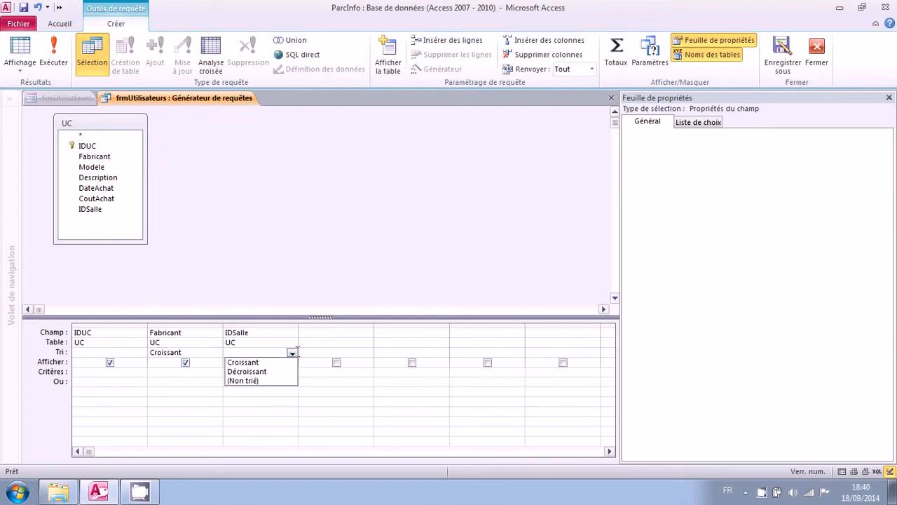
left_click(256, 362)
left_click(217, 353)
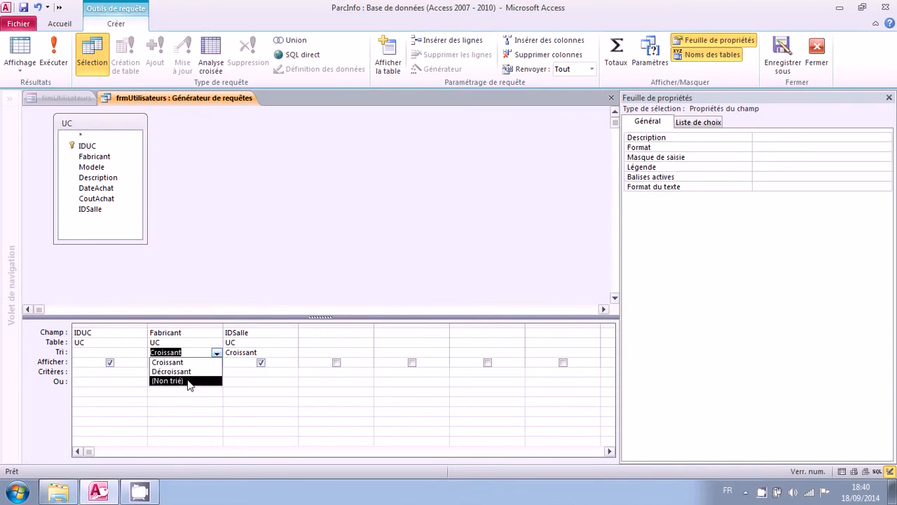
left_click(189, 383)
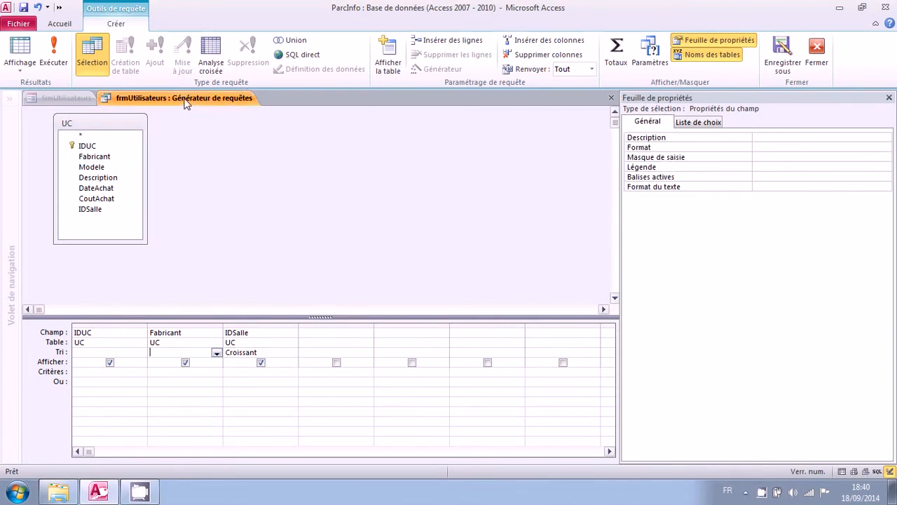
left_click(816, 57)
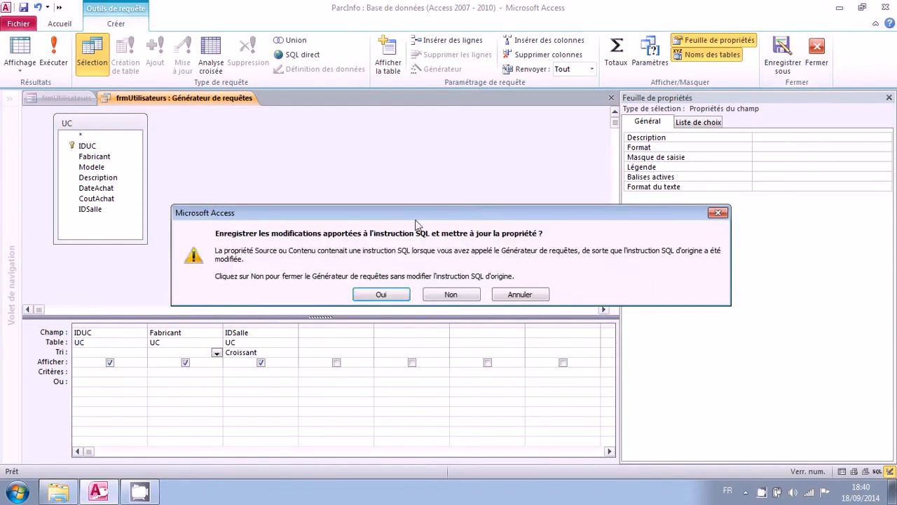
left_click(380, 295)
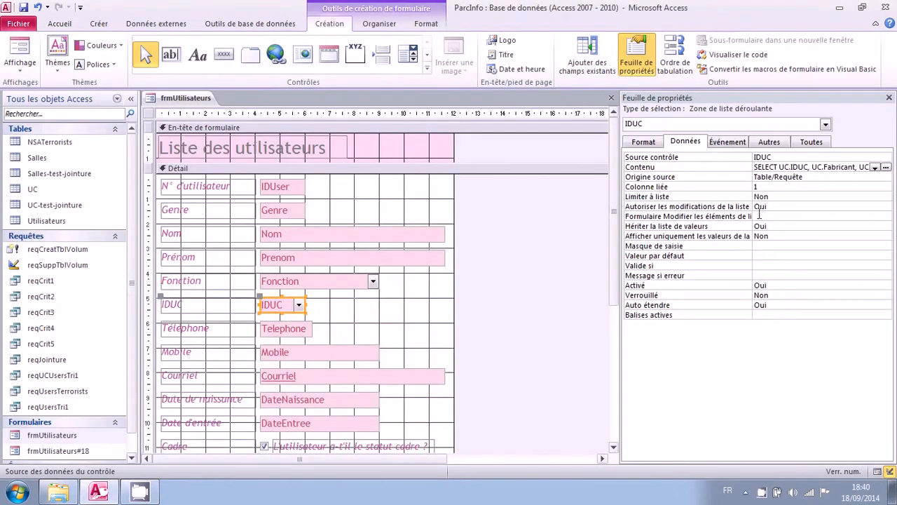
- Review the IDUC combo box's Contenu and Origine source, and preview the form to examine the list's values and sort order
left_click(819, 177)
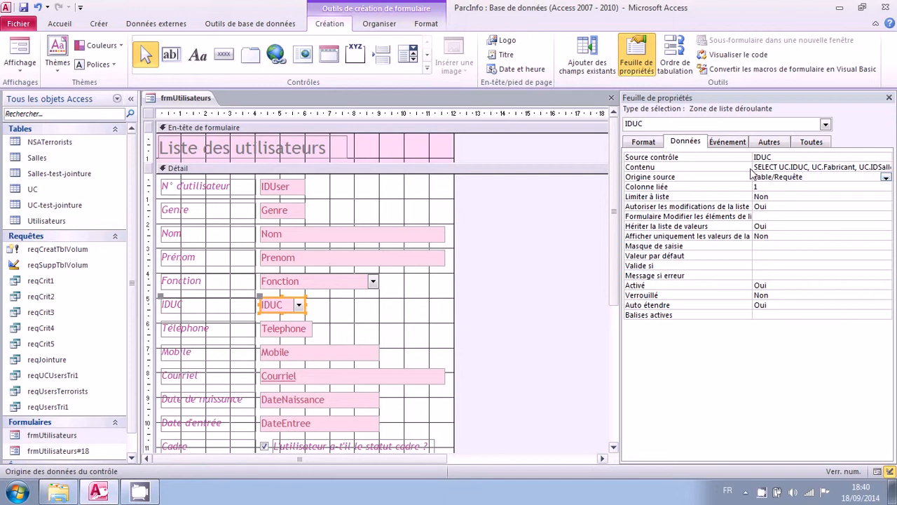
left_click(743, 169)
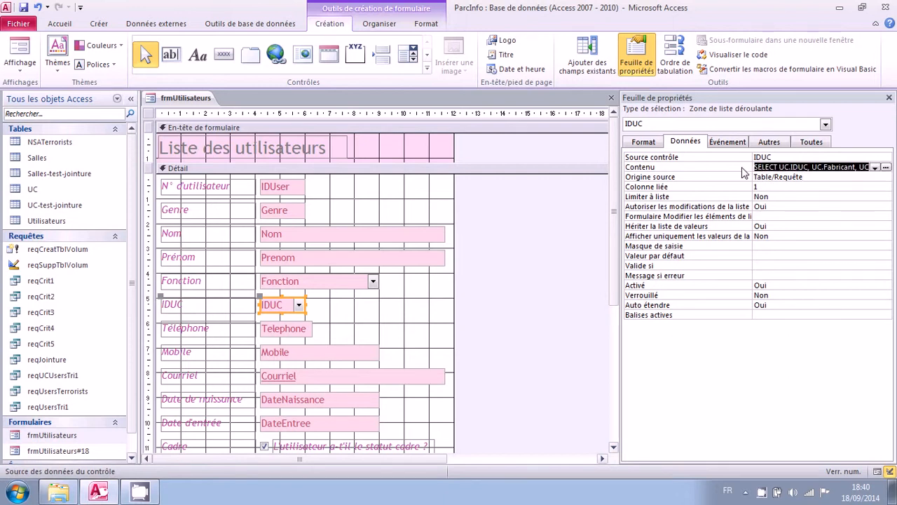
left_click(741, 176)
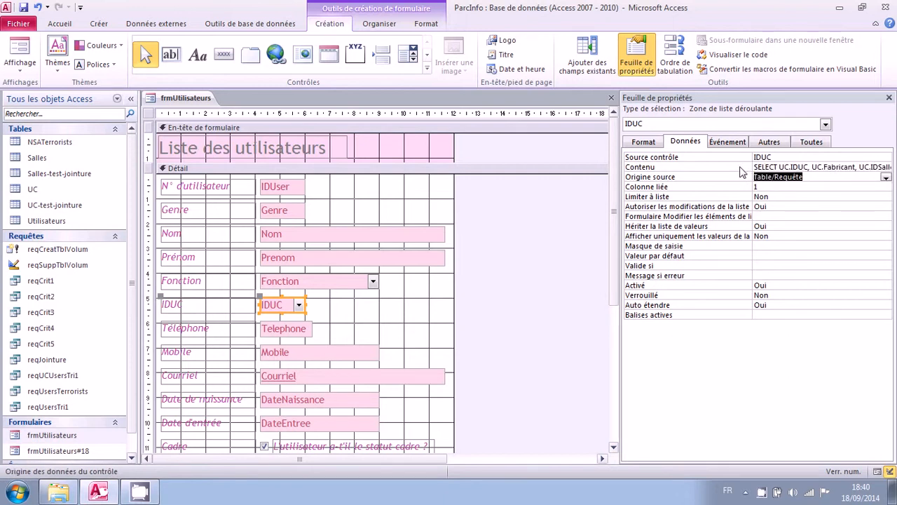
left_click(742, 169)
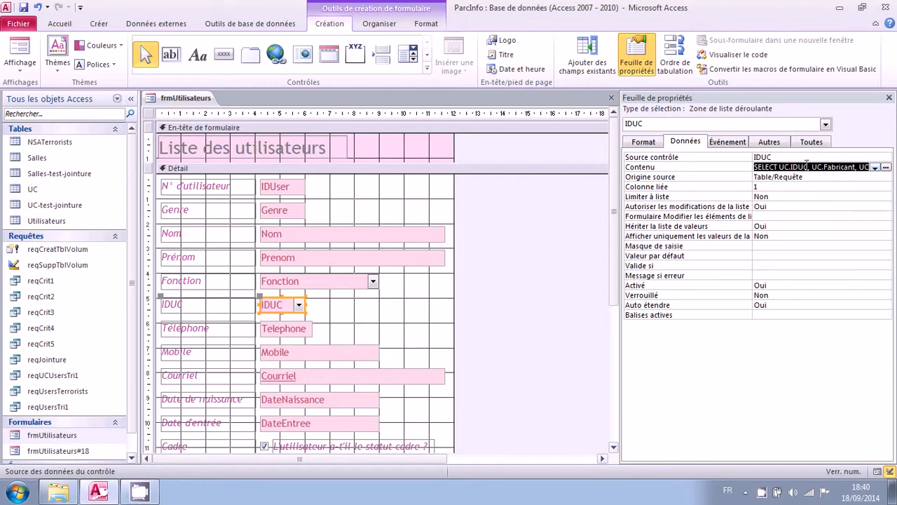
left_click(19, 46)
left_click(297, 267)
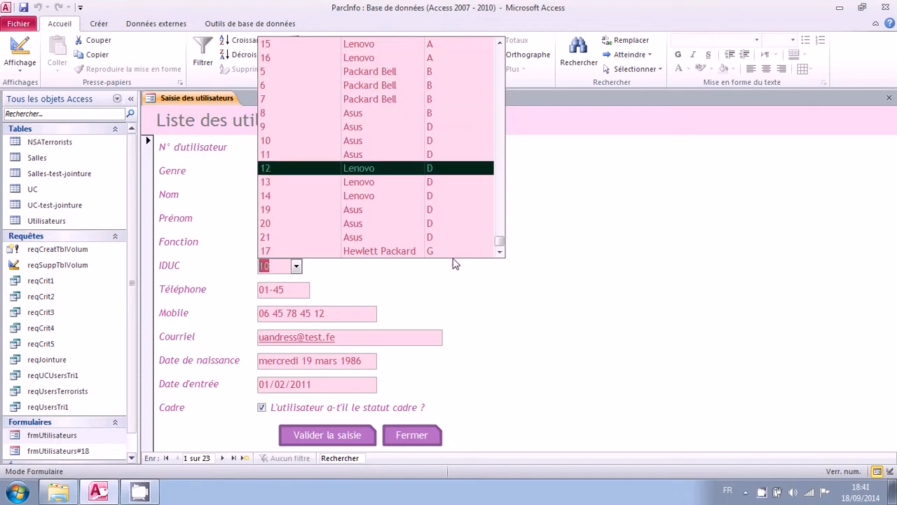
- Return the form to design view and set the IDUC combo box's Largeurs colonnes to 1cm;5cm;1cm
scroll(457, 231, "up", 2)
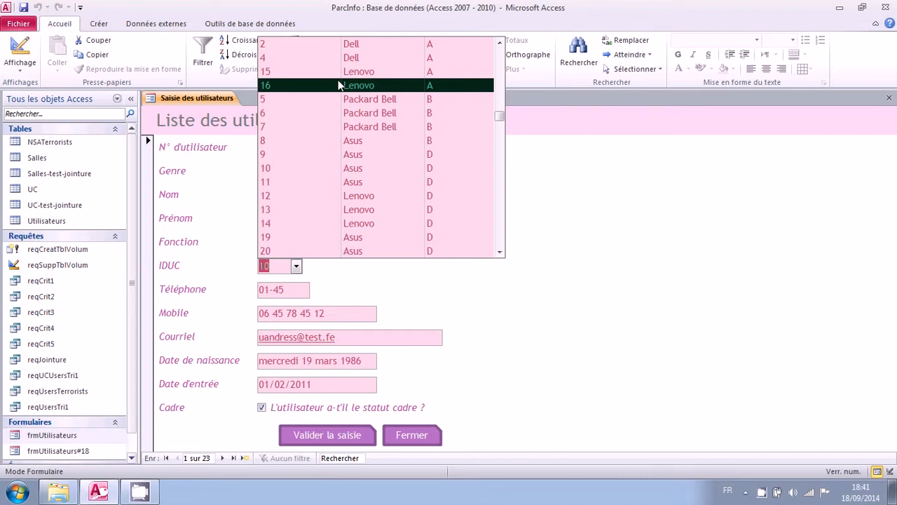
left_click(19, 47)
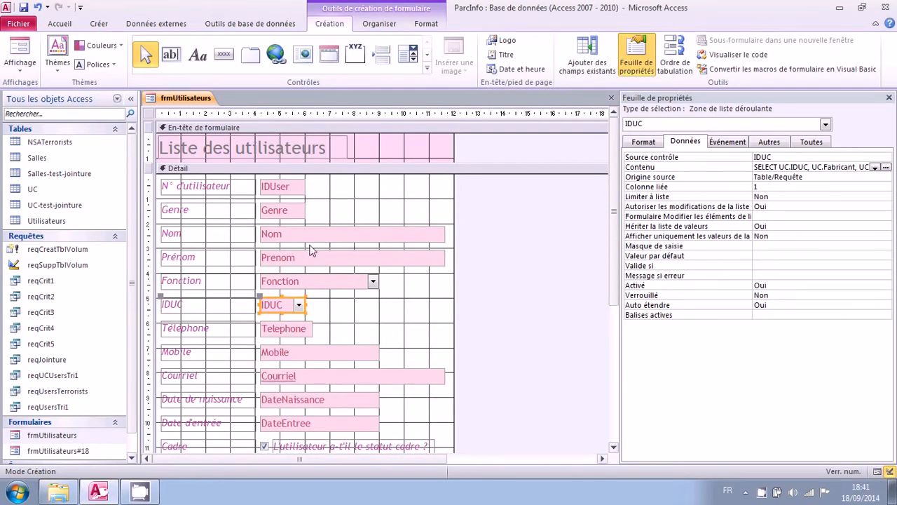
left_click(642, 142)
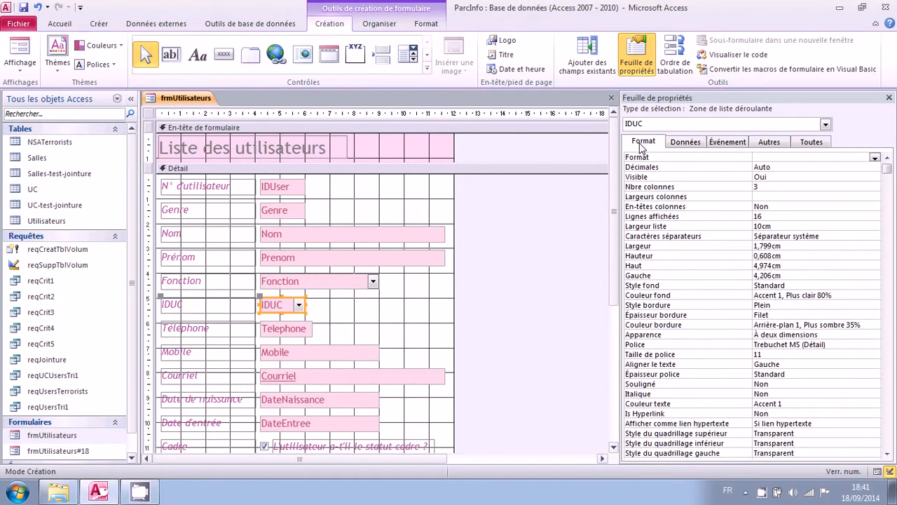
left_click(758, 196)
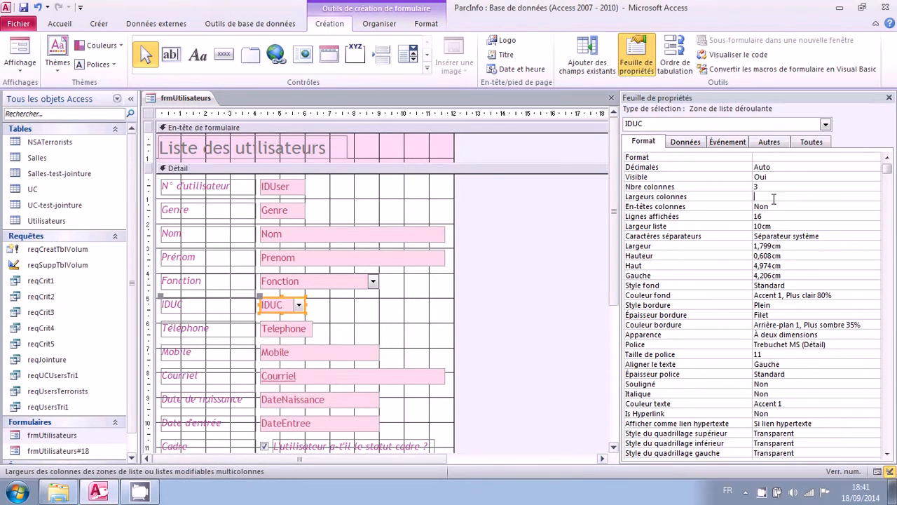
type("1;3;1")
key("Return")
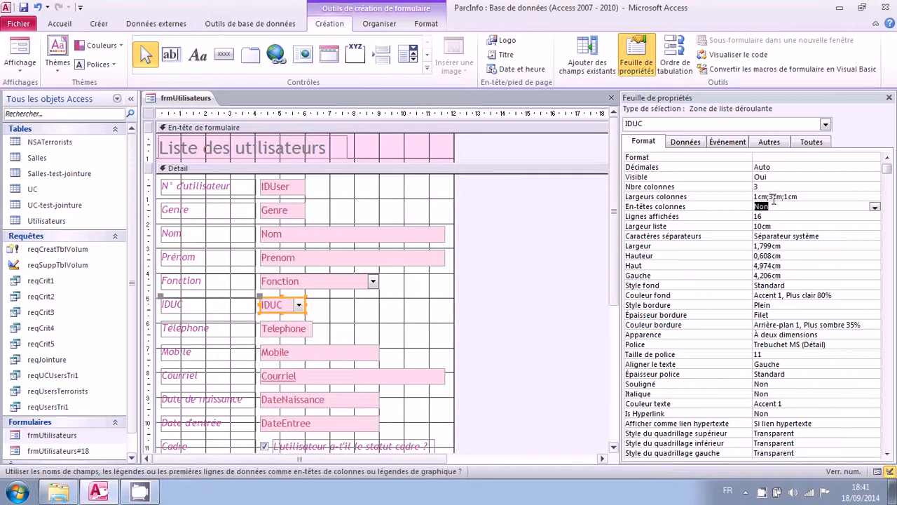
key("Up")
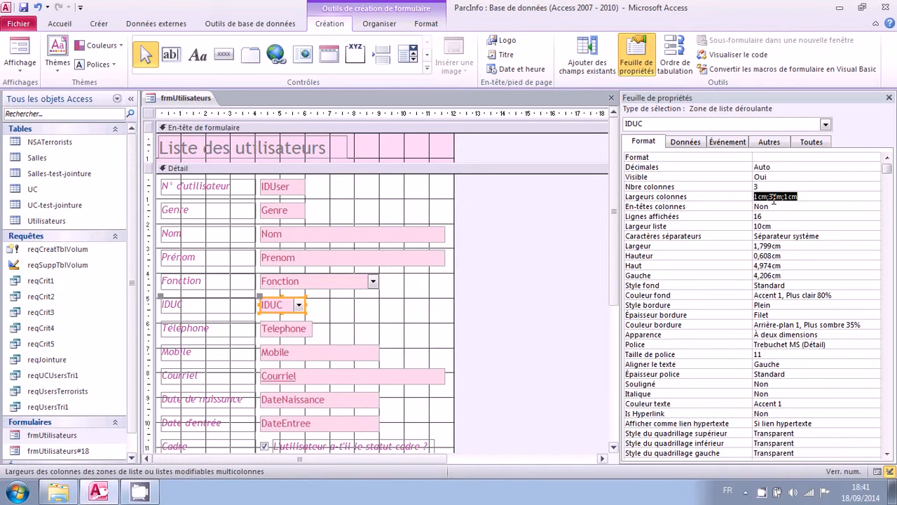
type("1;5;1")
key("Return")
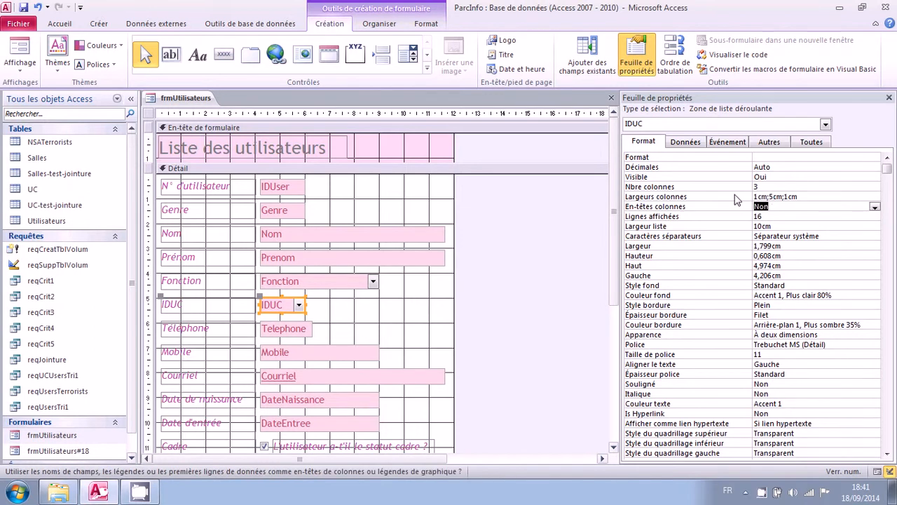
- Set the IDUC combo box's Largeur liste to 7 cm and preview its drop-down list in form view
left_click(736, 201)
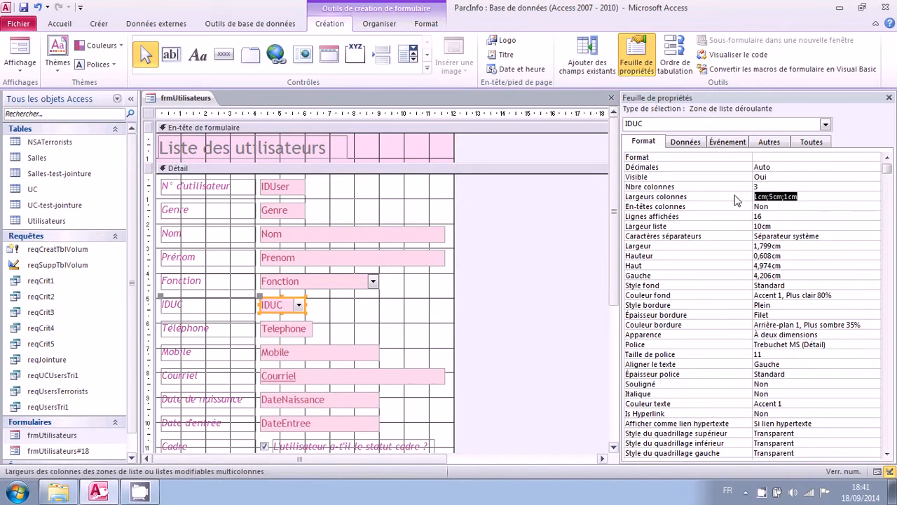
left_click(690, 227)
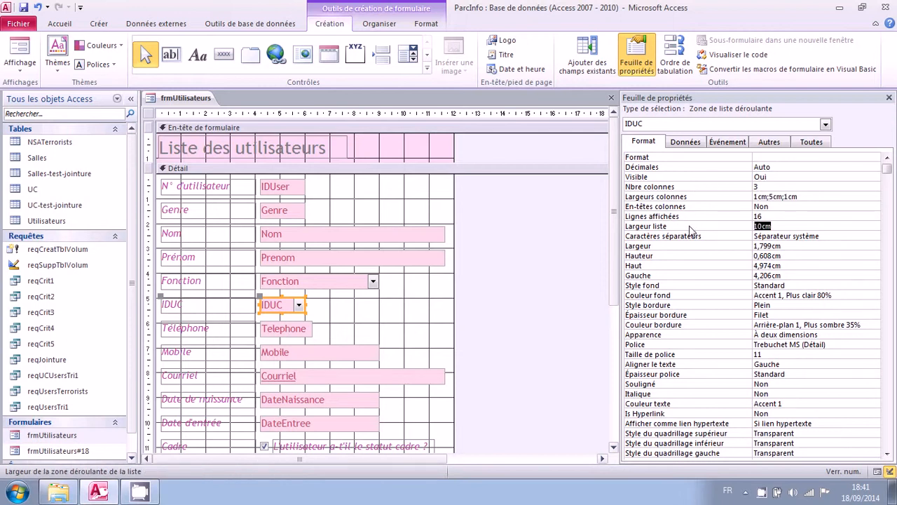
type("7")
key("Return")
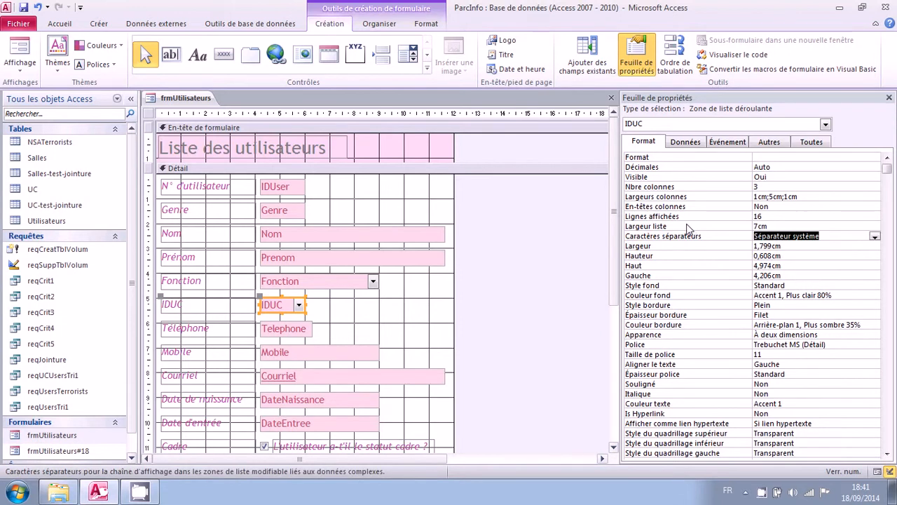
left_click(28, 48)
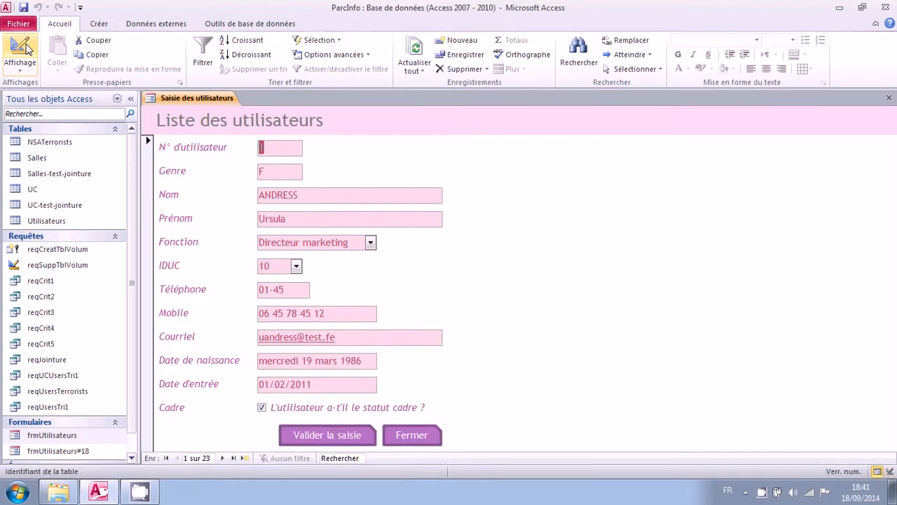
left_click(297, 266)
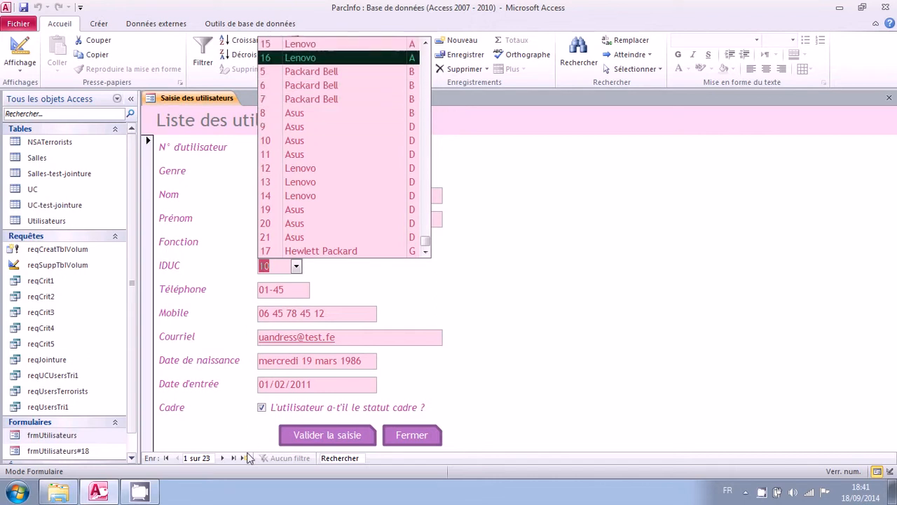
- In the last user record, assign IDUC 9 (Asus, room D) from the drop-down list
left_click(236, 457)
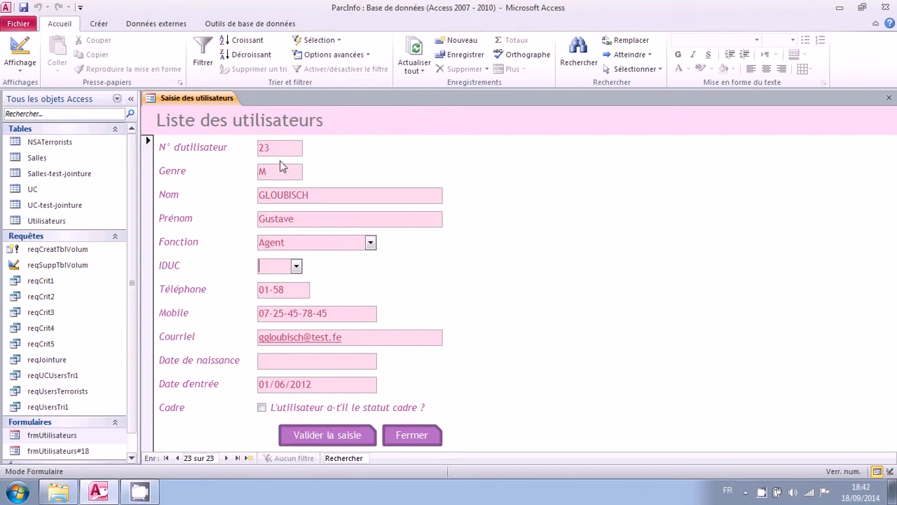
left_click(297, 266)
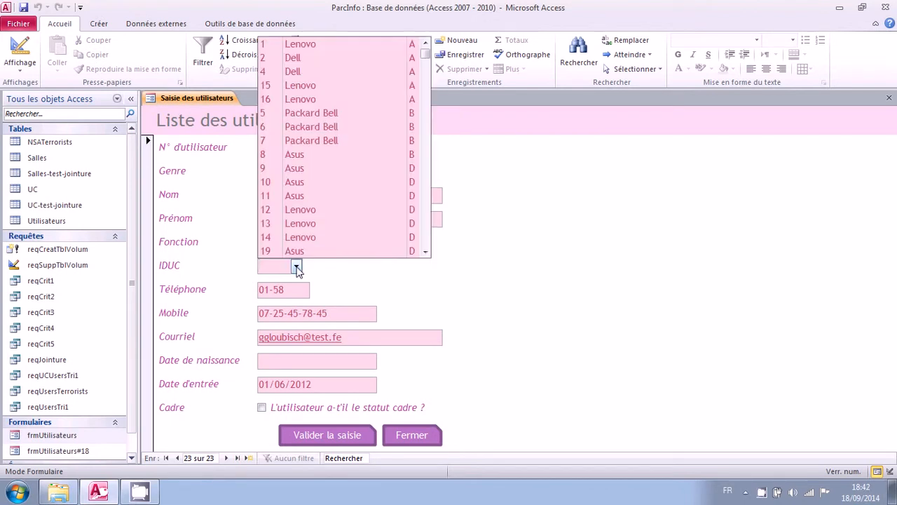
left_click_drag(428, 55, 425, 251)
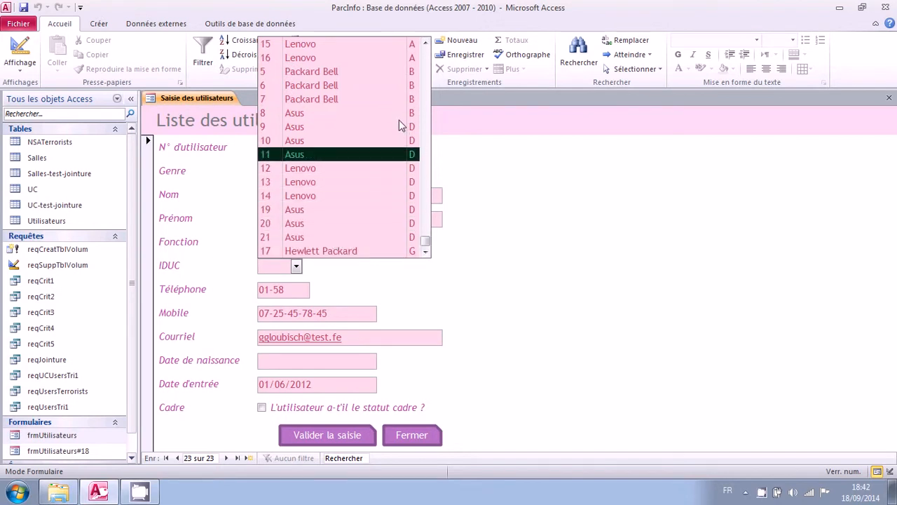
left_click(368, 128)
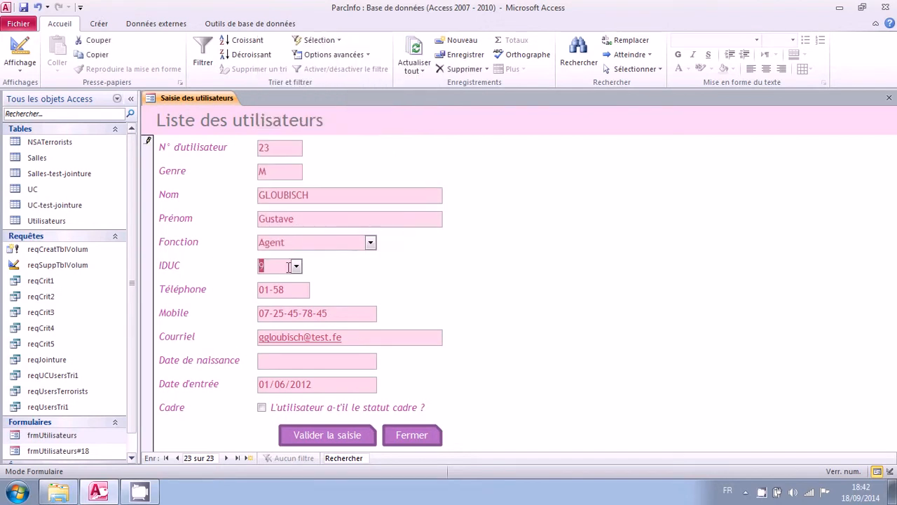
- In the preceding user record, assign IDUC 10 (Asus, room D) from the drop-down list and save the record
left_click(177, 458)
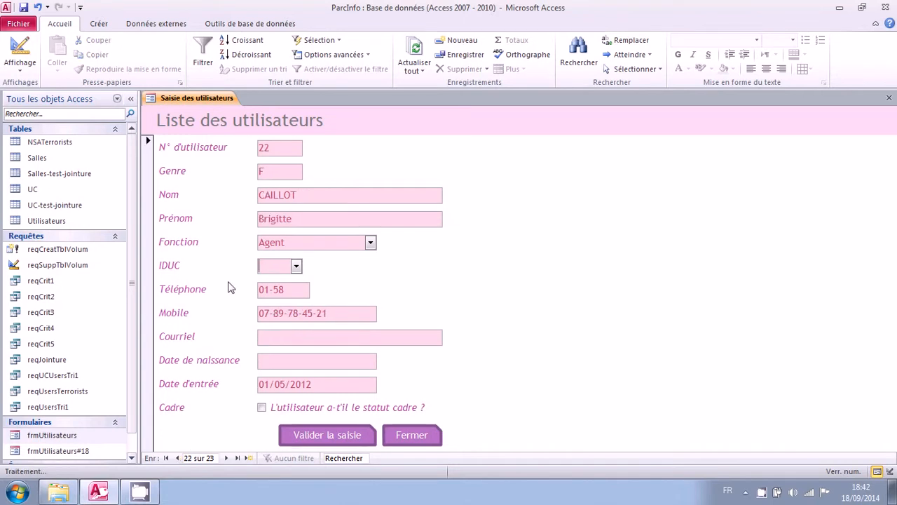
left_click(297, 267)
scroll(426, 235, "down", 1)
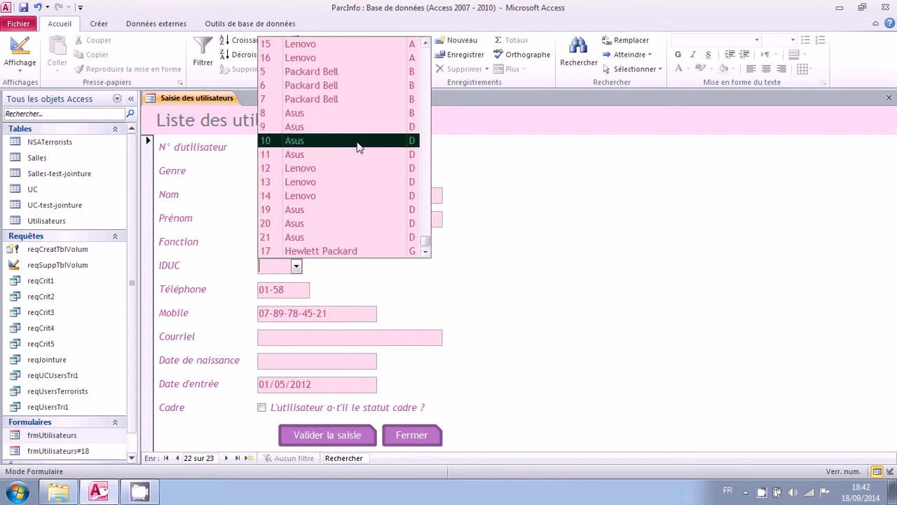
left_click(309, 141)
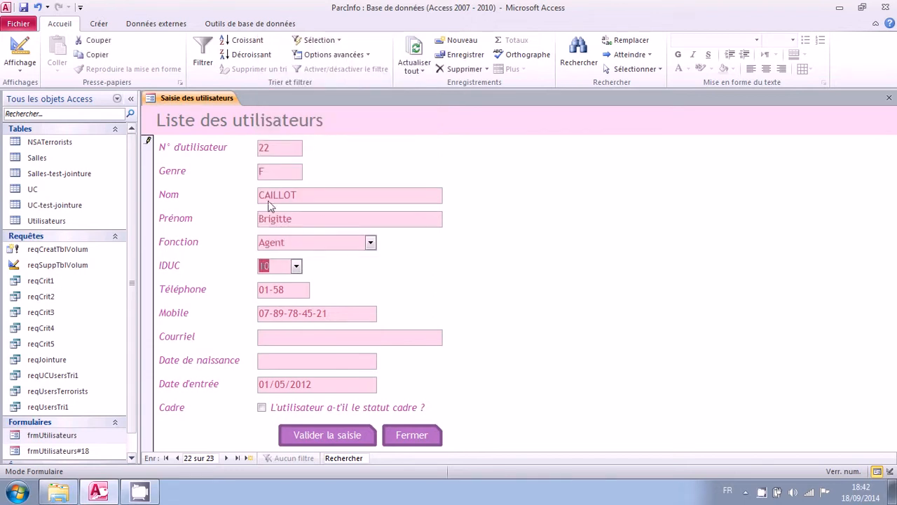
left_click(148, 197)
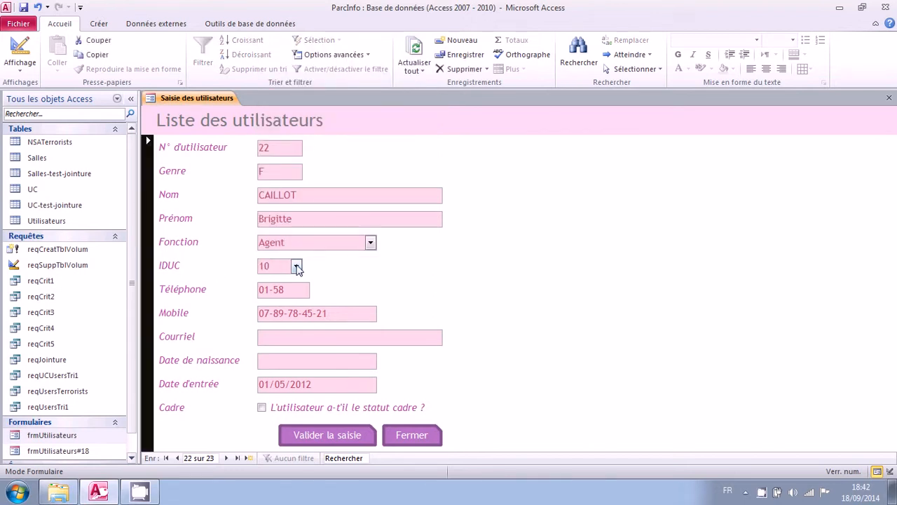
- Reopen the IDUC list in the same record, look through its entries from start to end, and close it without changing the selection
left_click(296, 266)
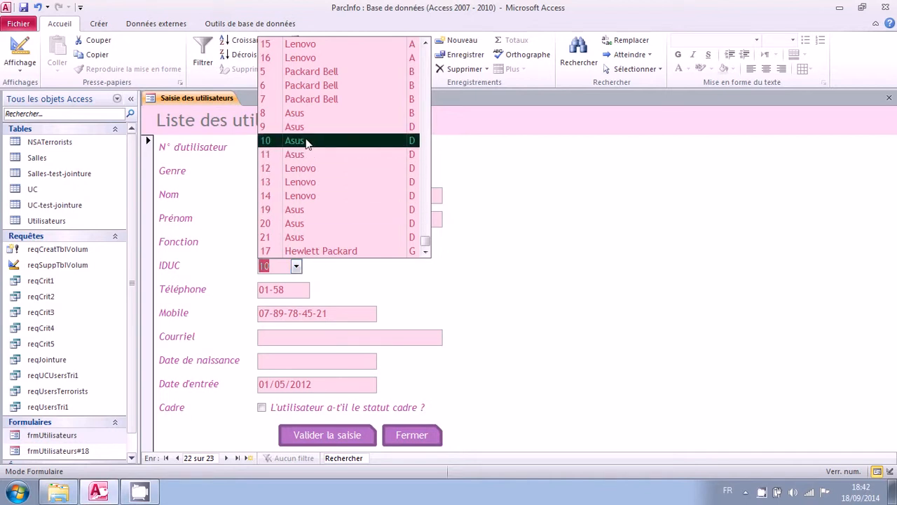
scroll(312, 183, "up", 1)
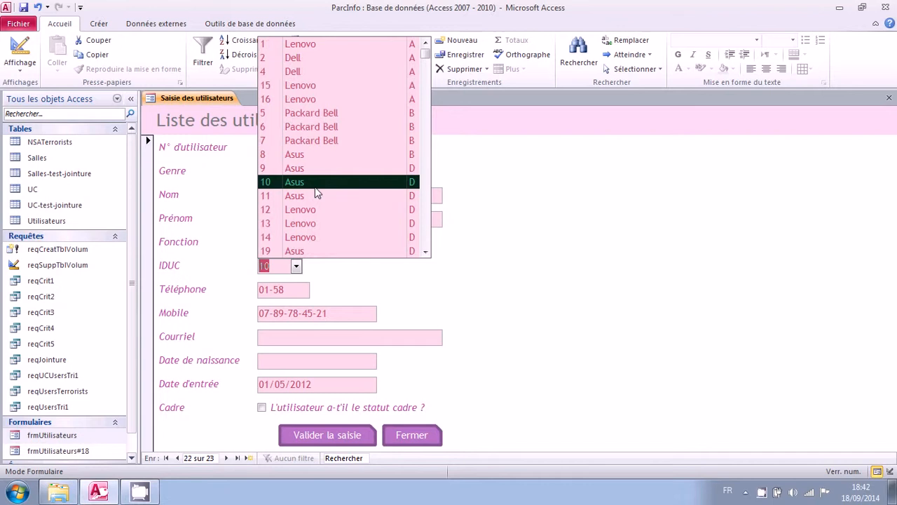
scroll(316, 193, "down", 1)
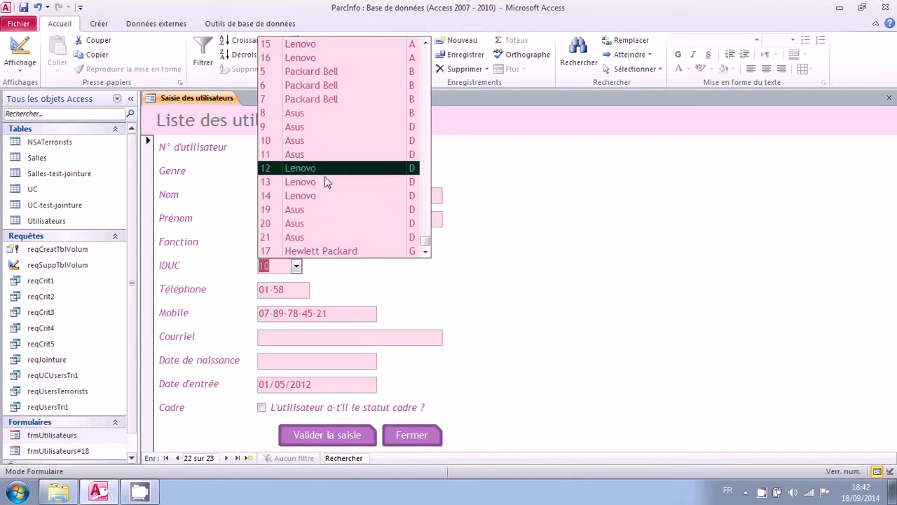
left_click(298, 266)
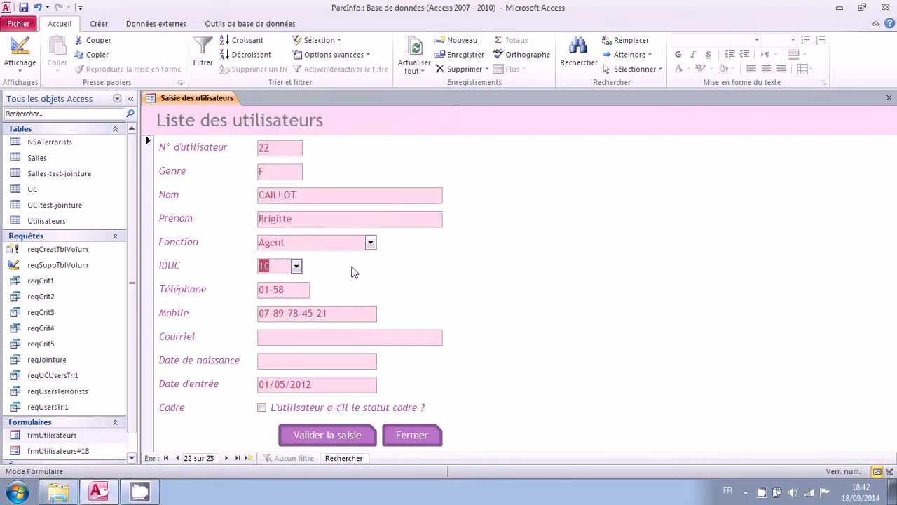
- Return to design view and review the IDUC combo box's Origine source, Contenu, Nbre colonnes, Largeurs colonnes and Largeur liste properties
left_click(19, 49)
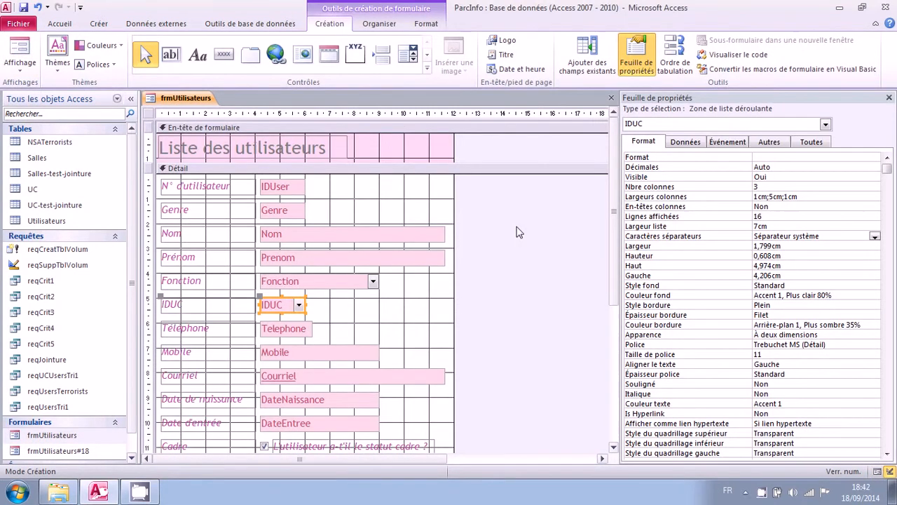
left_click(684, 142)
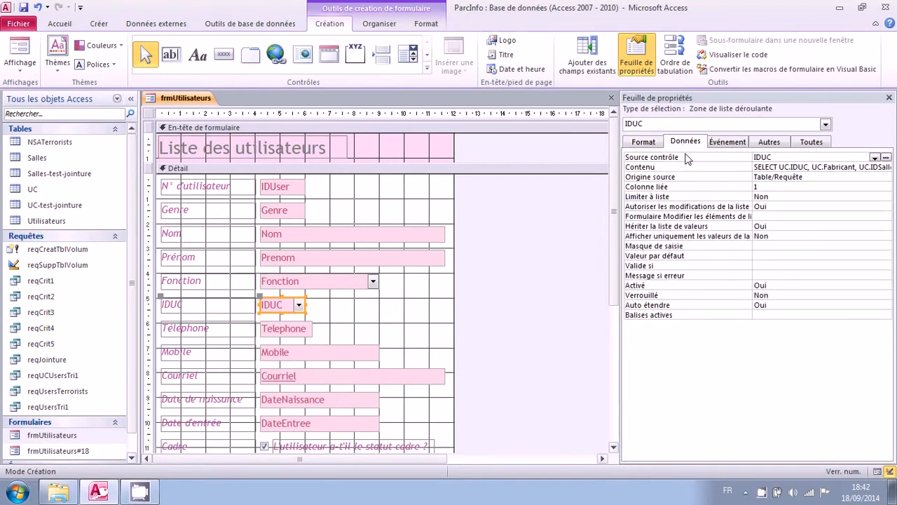
left_click(694, 178)
left_click(691, 168)
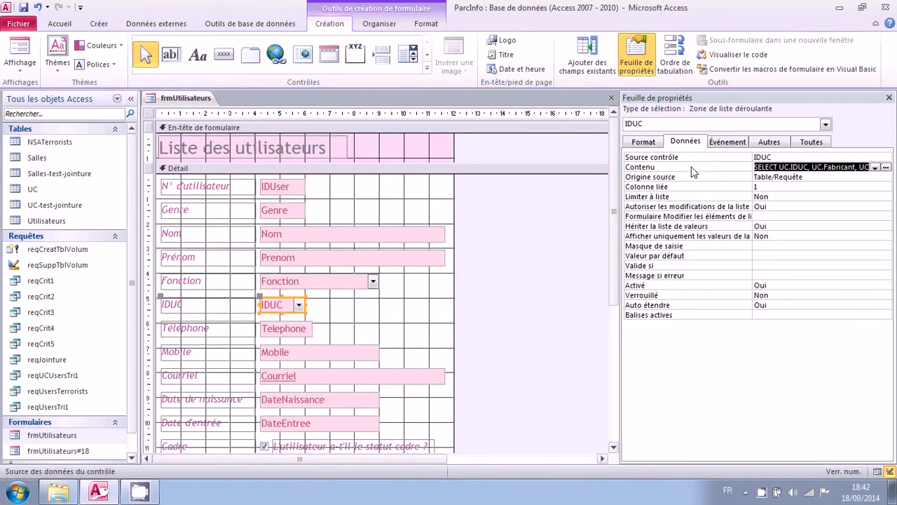
left_click(646, 142)
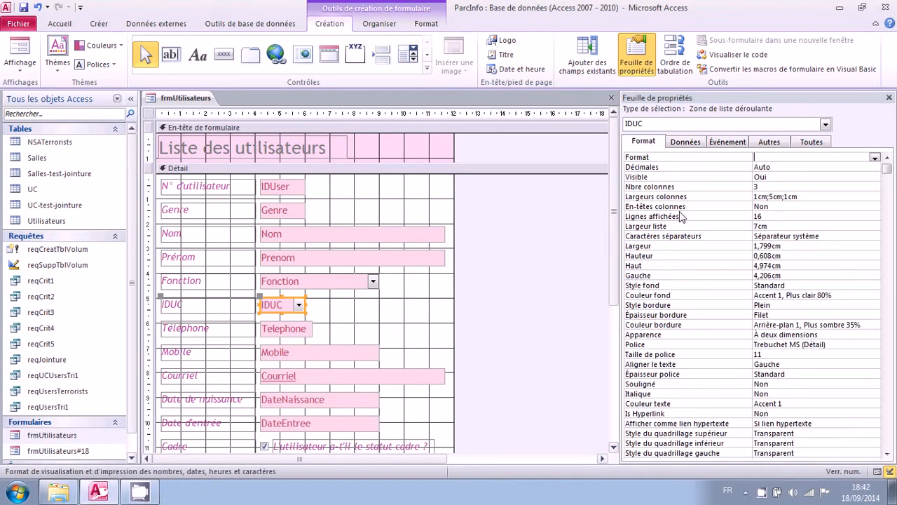
left_click(714, 189)
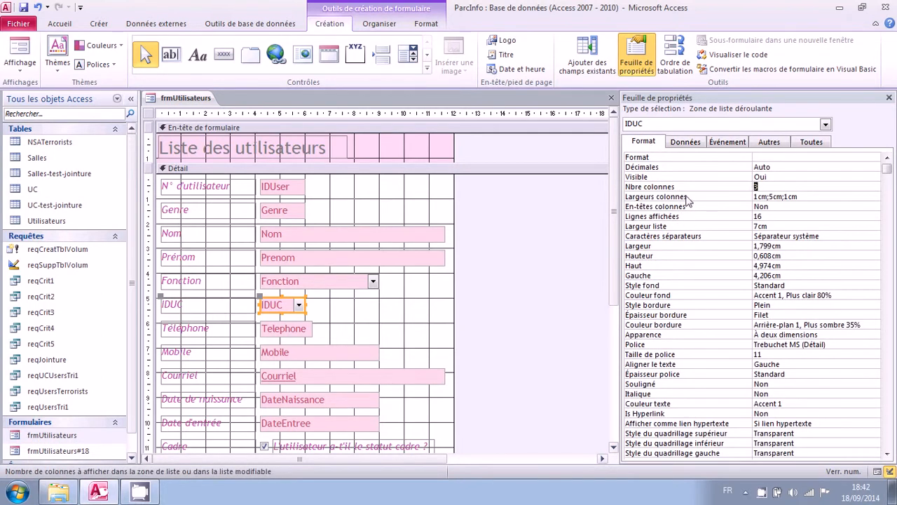
left_click(717, 197)
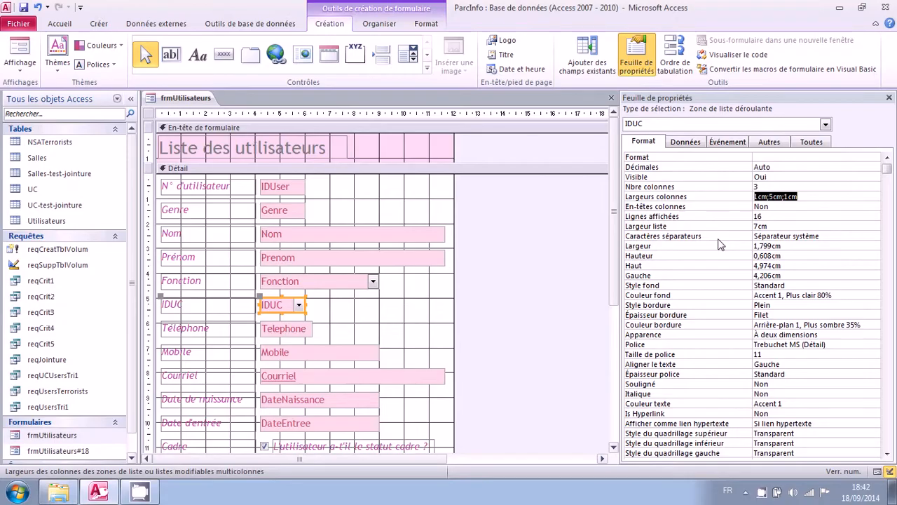
left_click(722, 226)
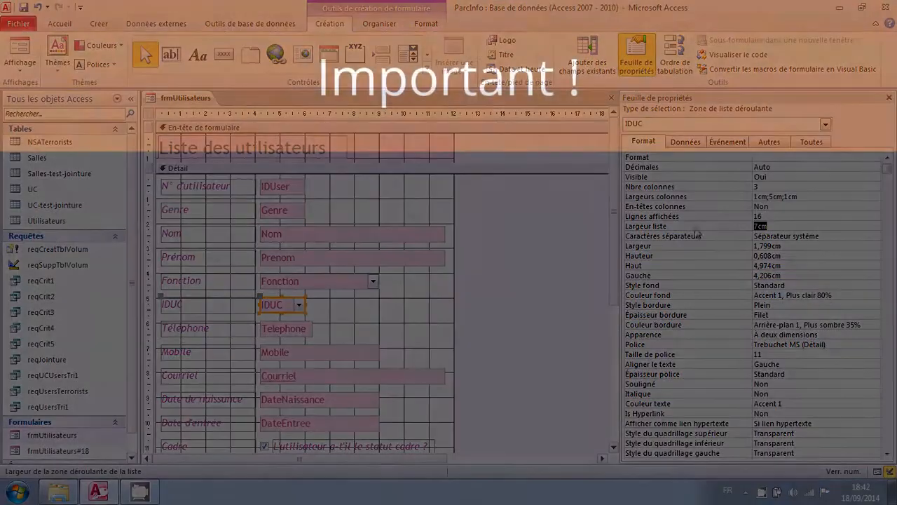